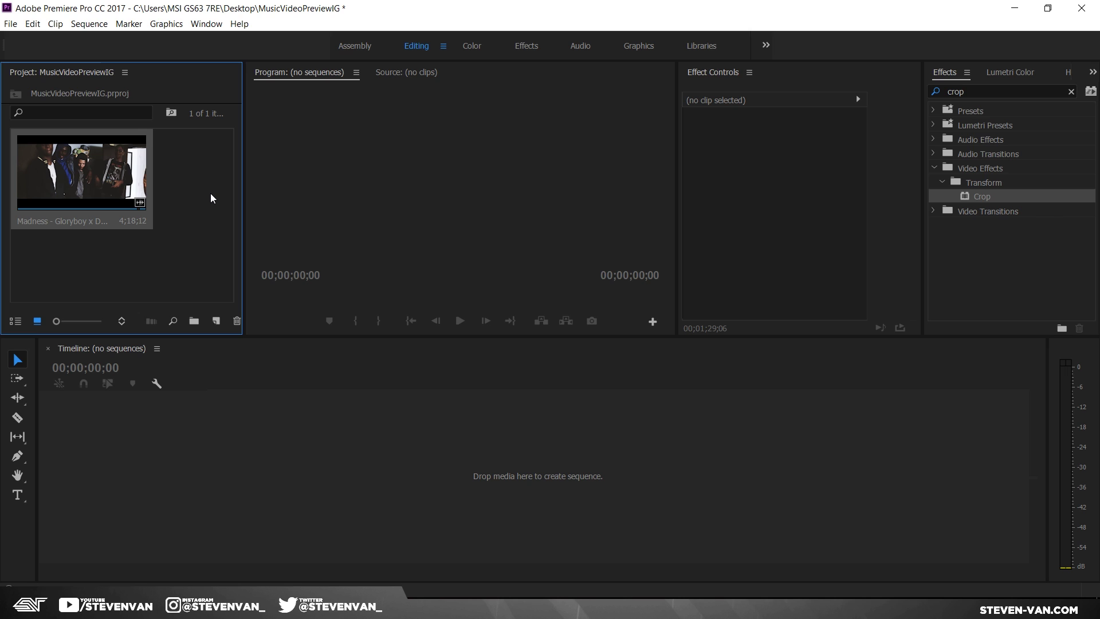
Create a sequence from the music video clip and set its vertical frame size to 1920, accepting the deletion of previews
drag(105, 192, 539, 479)
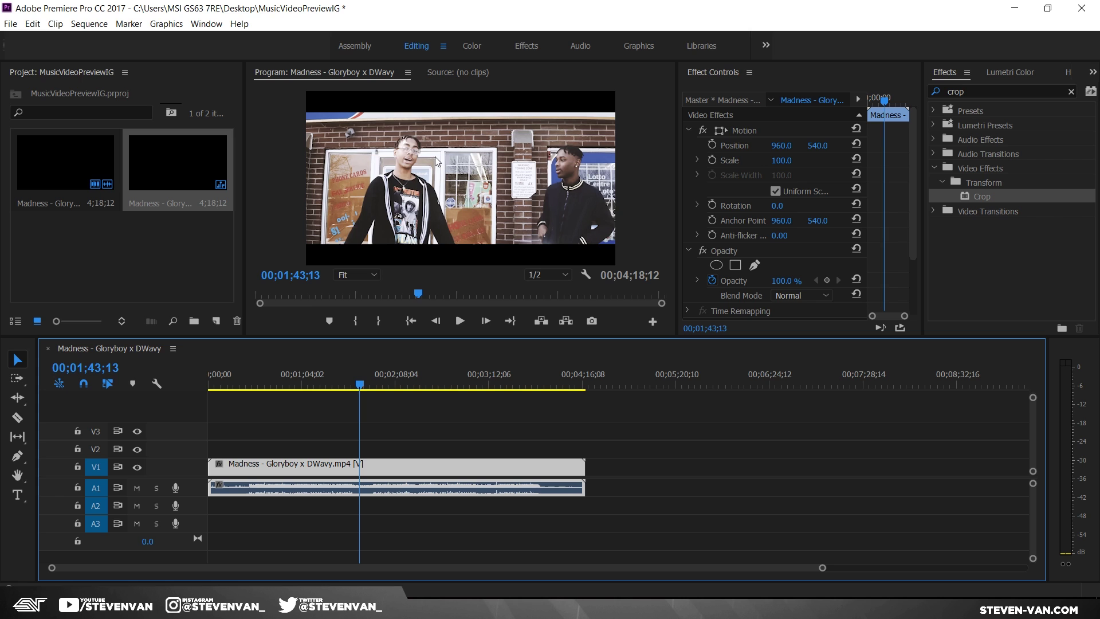
click(98, 26)
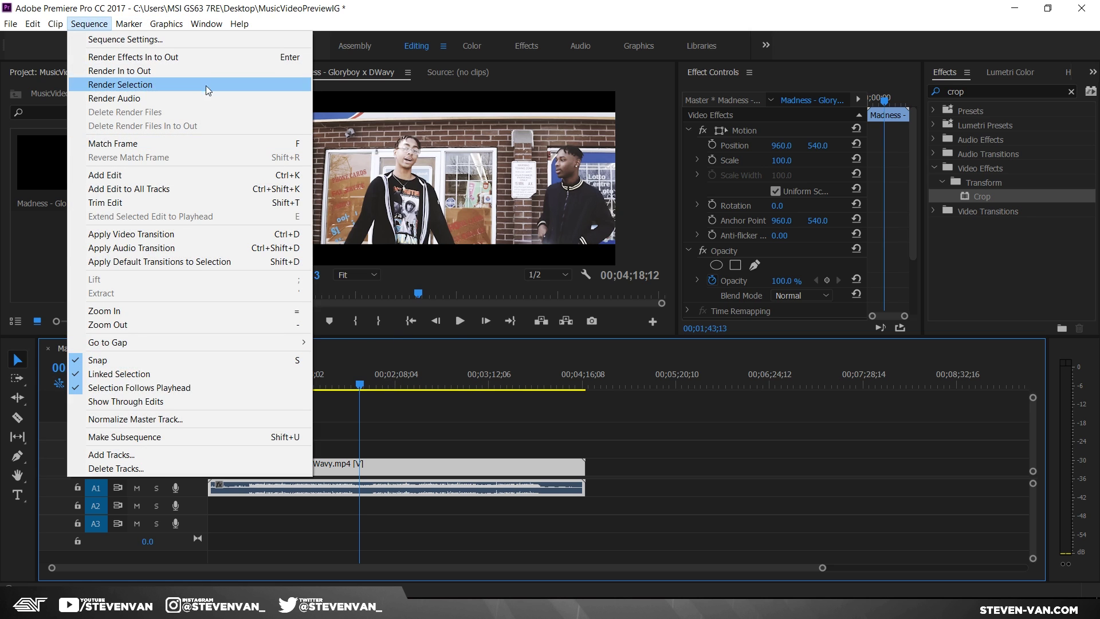
click(194, 43)
text(19)
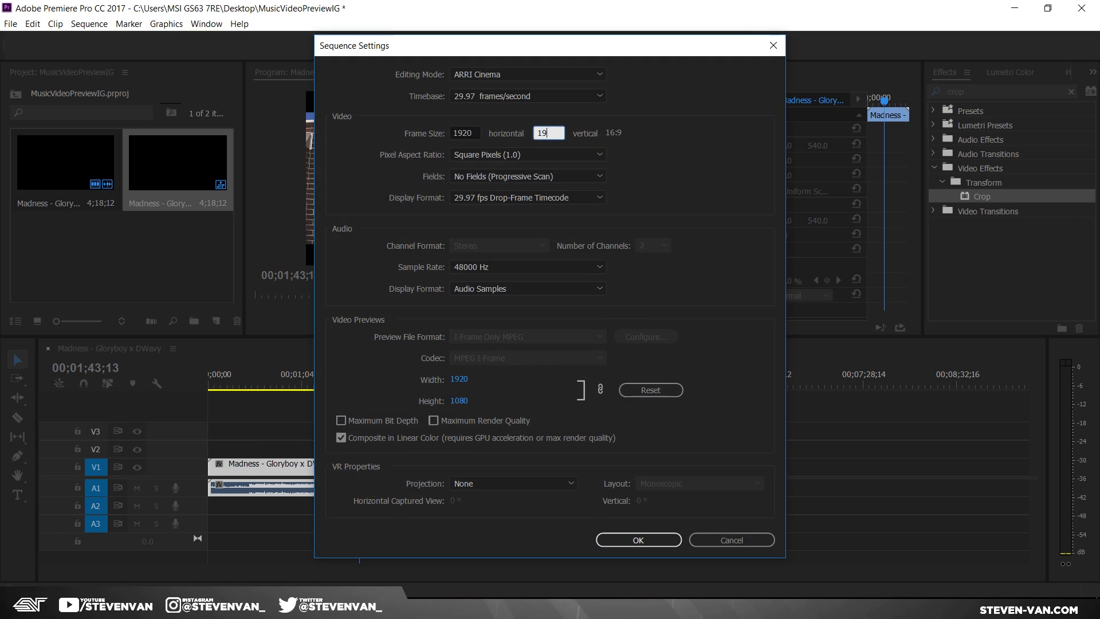
text(20)
key(Tab)
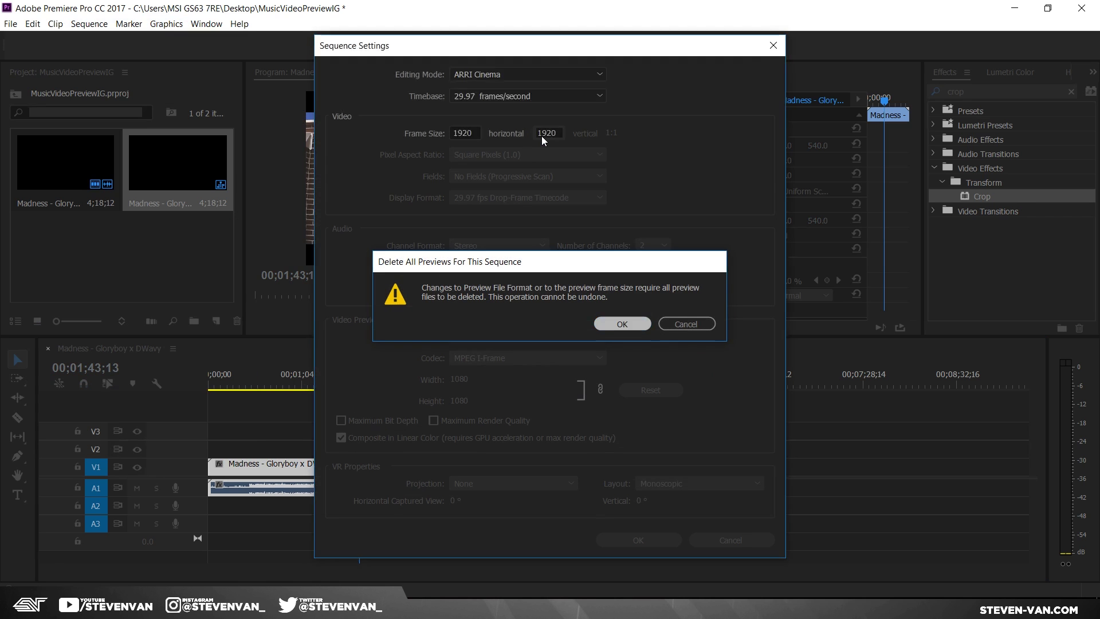
key(Return)
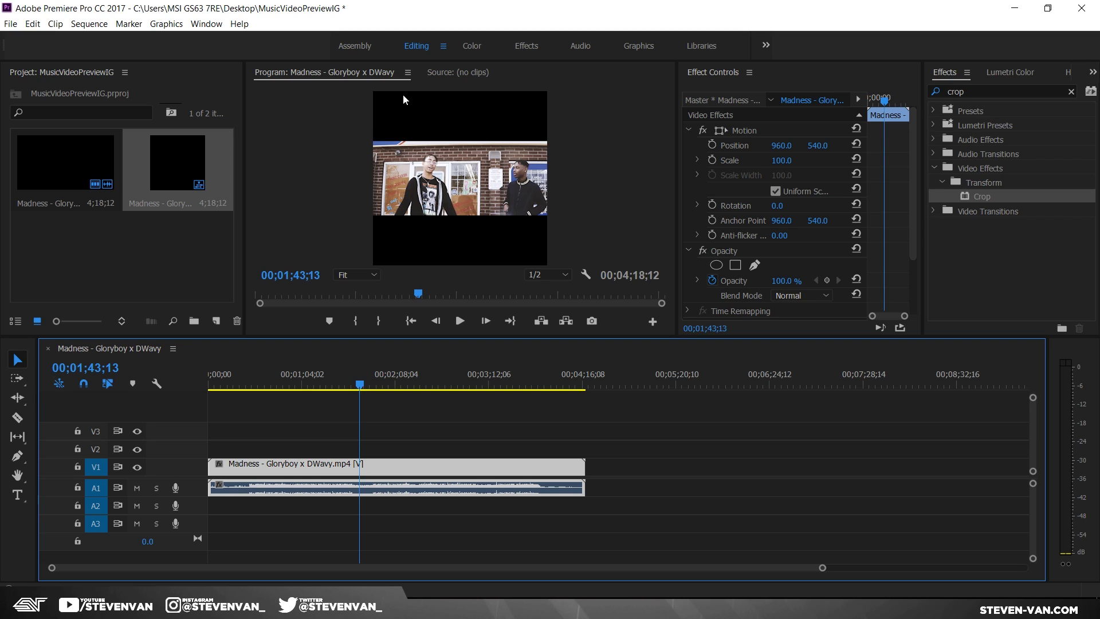
Export the frame at 00;03;08;09 as a JPEG still and import it into the project
click(607, 136)
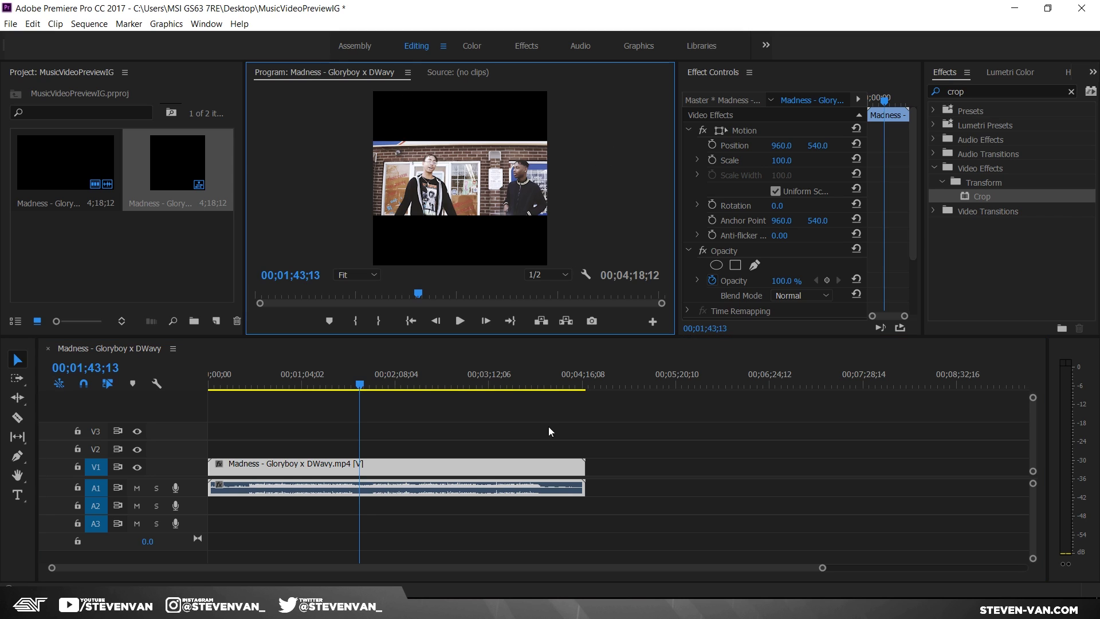
click(397, 444)
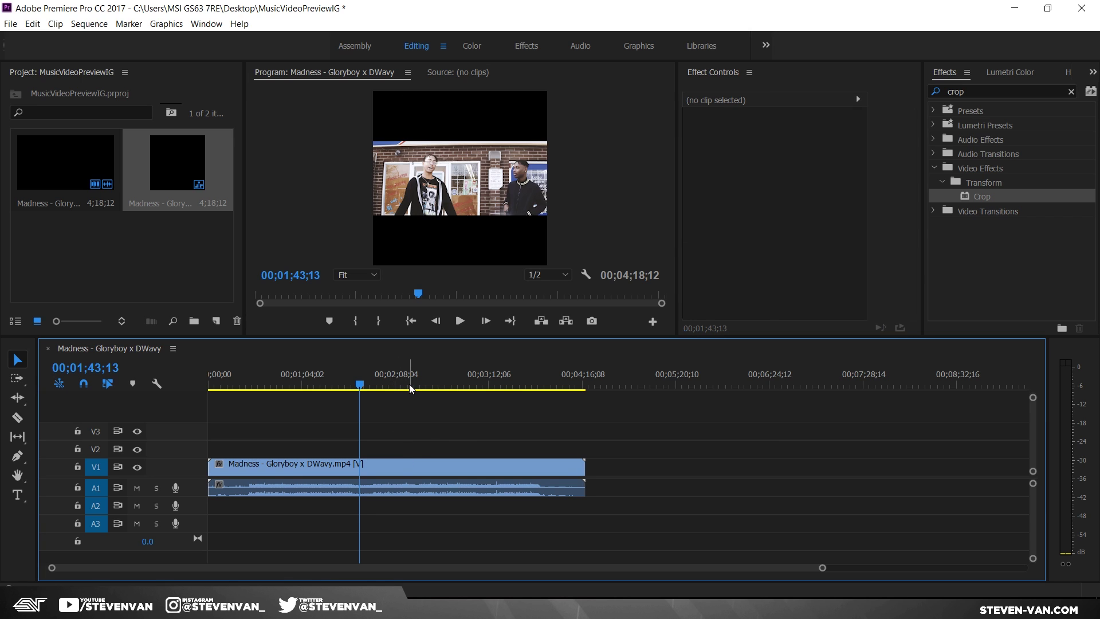
drag(409, 385, 485, 390)
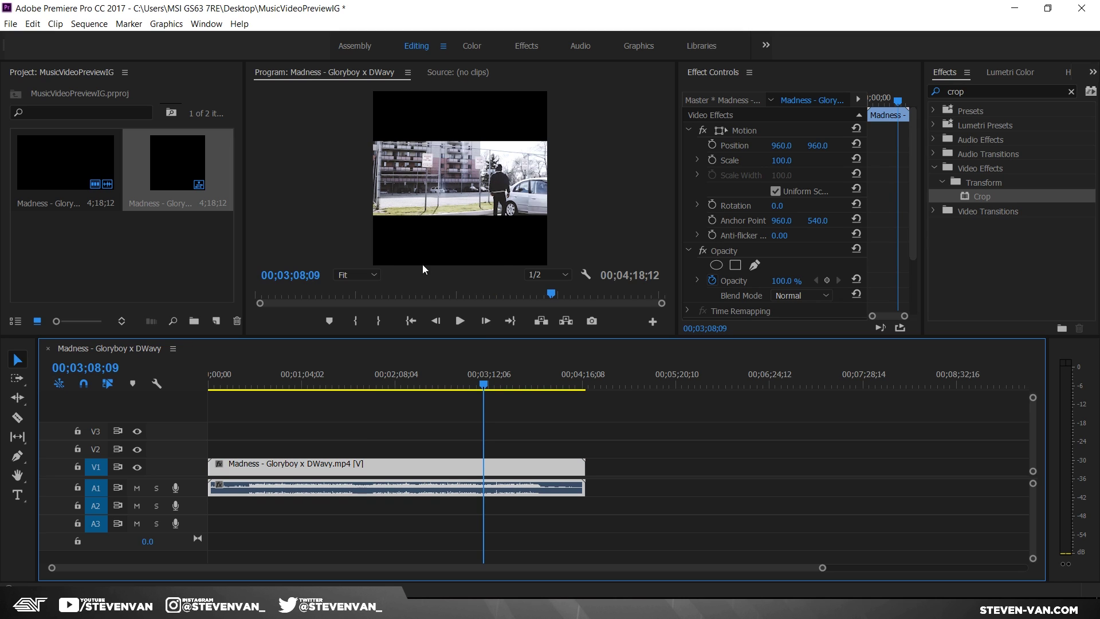
click(592, 321)
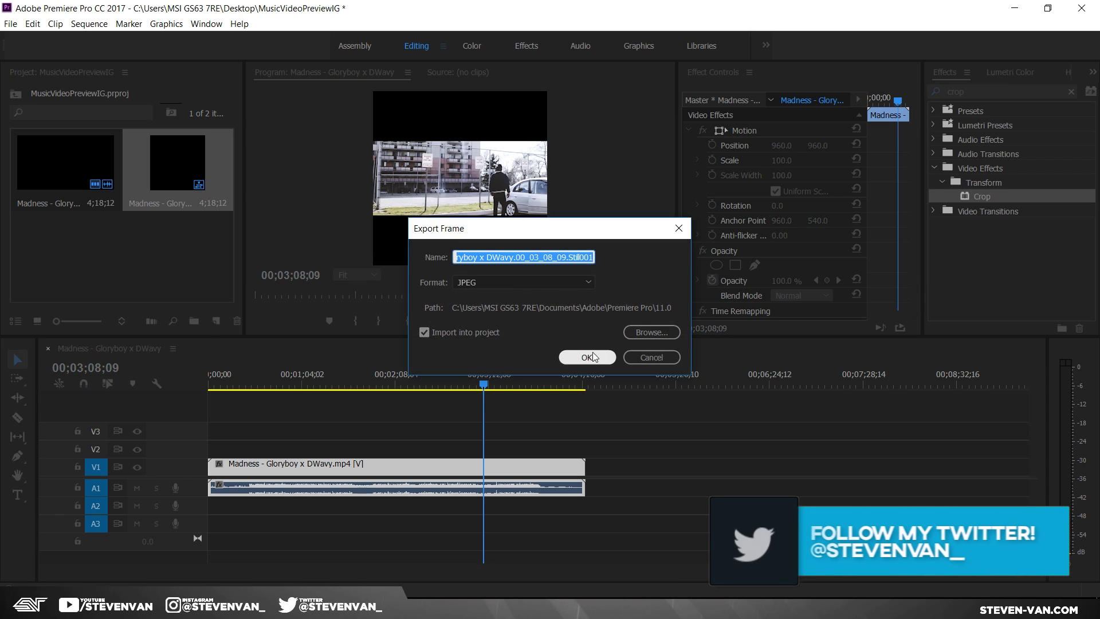
click(486, 287)
click(487, 288)
click(586, 357)
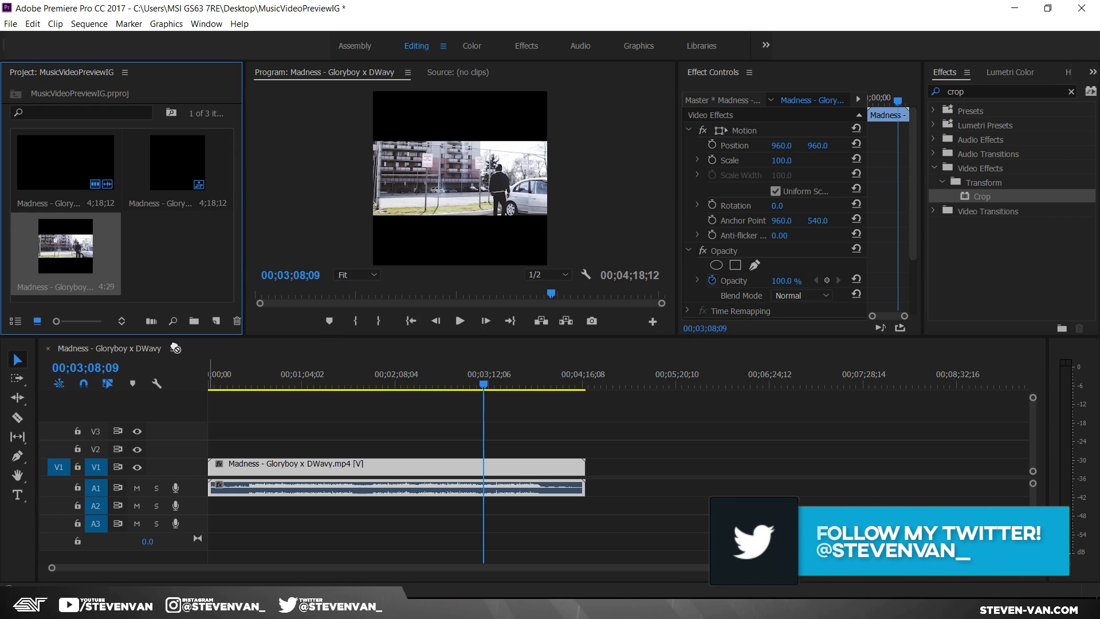
Place the exported still on track V2 above the video and extend it to the full length of the clip
drag(66, 246, 584, 448)
click(422, 386)
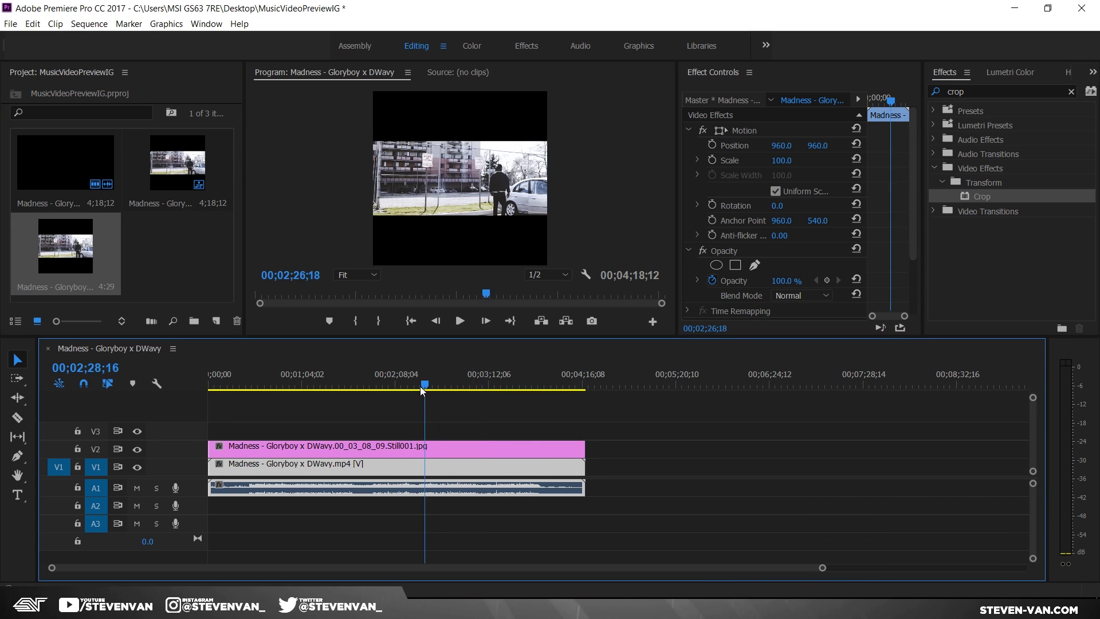
drag(421, 386, 413, 418)
Apply the Crop effect to the still on V2 and set its bottom crop to 24%
click(428, 455)
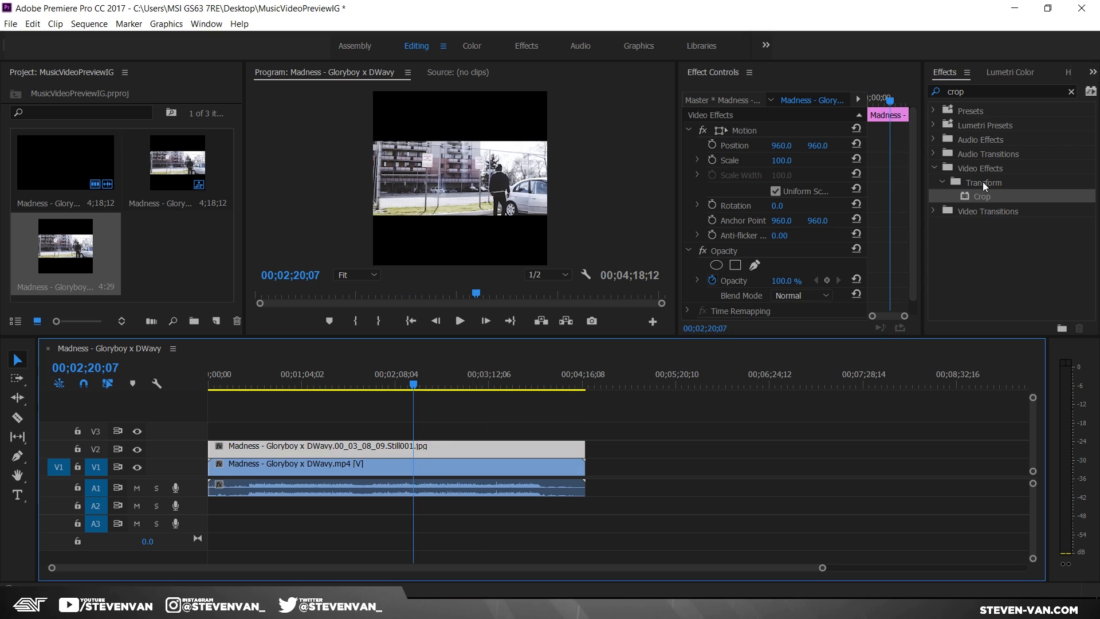
drag(978, 196, 509, 459)
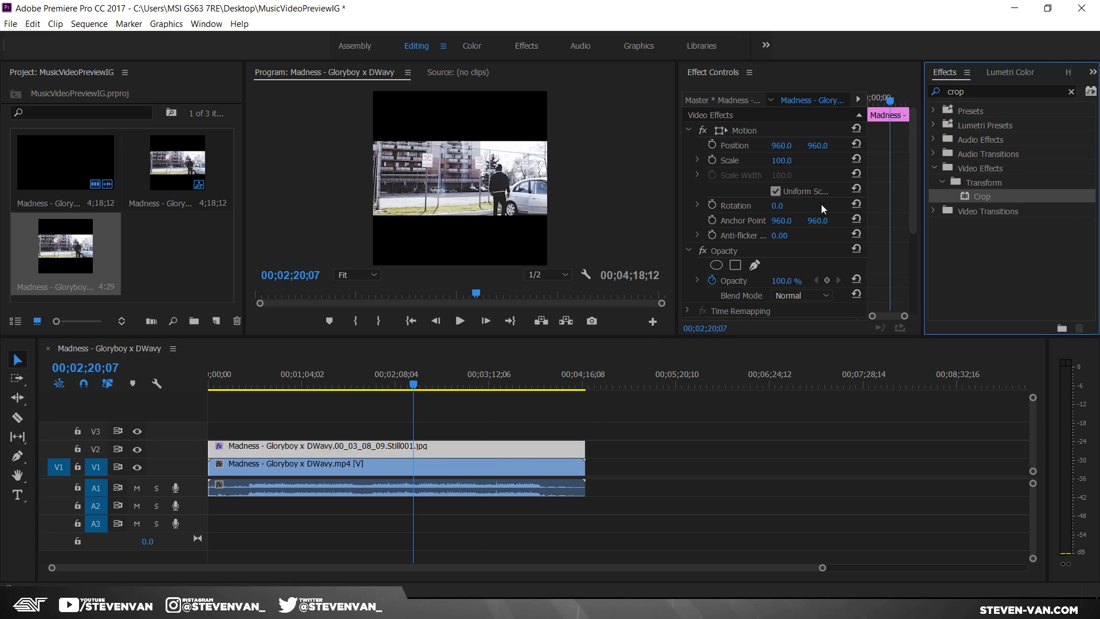
scroll(875, 198, down, 1)
scroll(875, 198, down, 6)
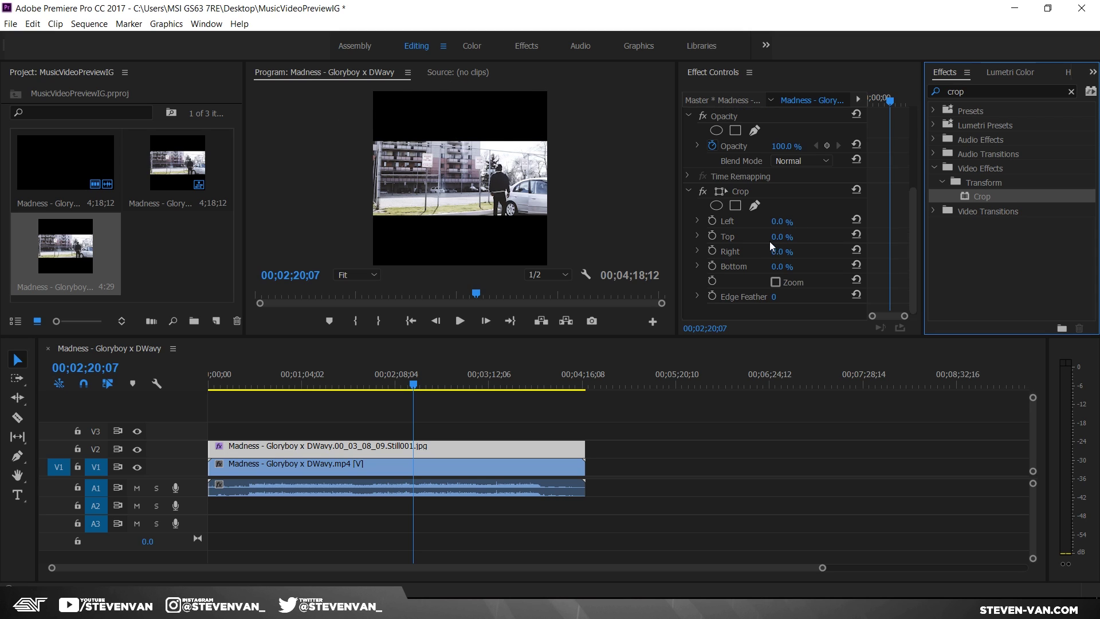
drag(775, 268, 828, 269)
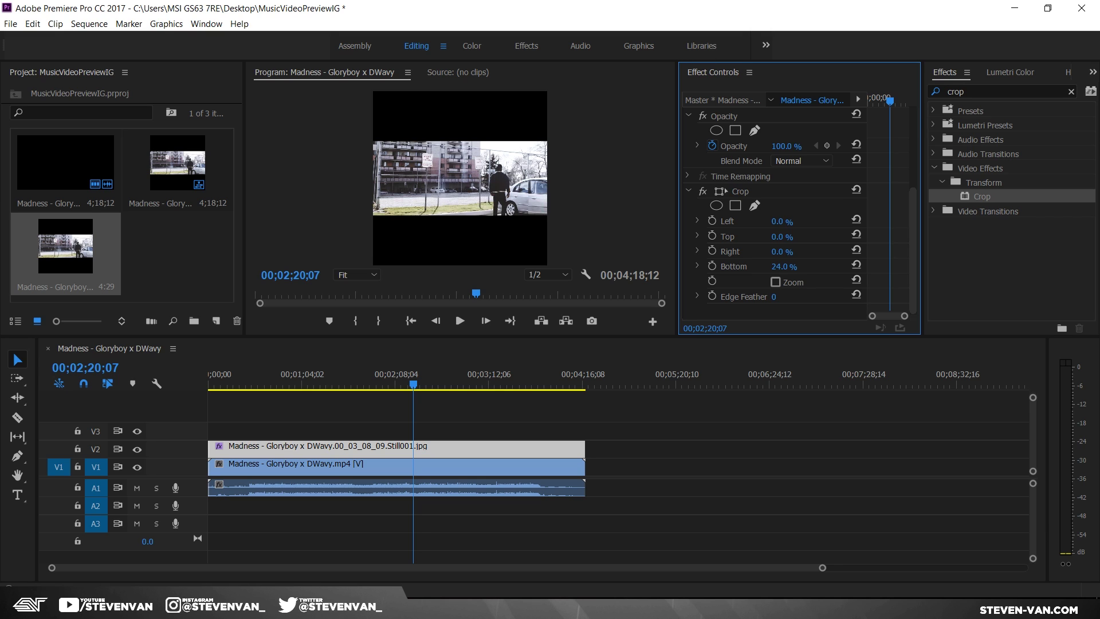
mouse_move(782, 237)
mouse_down()
mouse_move(841, 236)
mouse_move(779, 237)
mouse_up()
Move the V2 still down to a vertical position of 1504 and set its top crop to 43%
scroll(792, 170, up, 5)
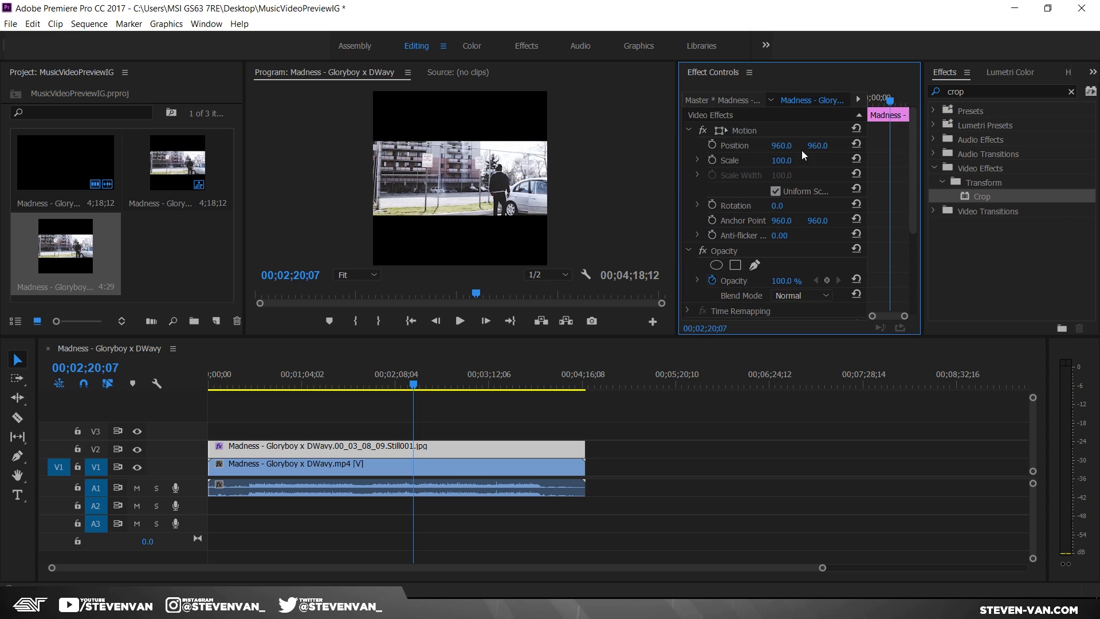
drag(818, 145, 1015, 146)
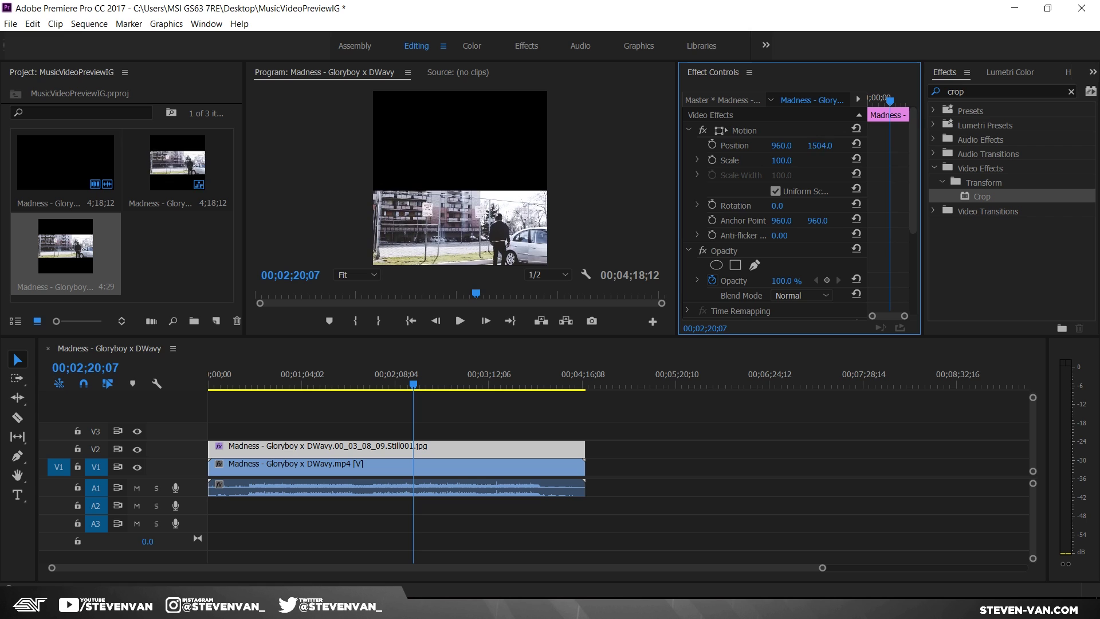
scroll(865, 221, down, 1)
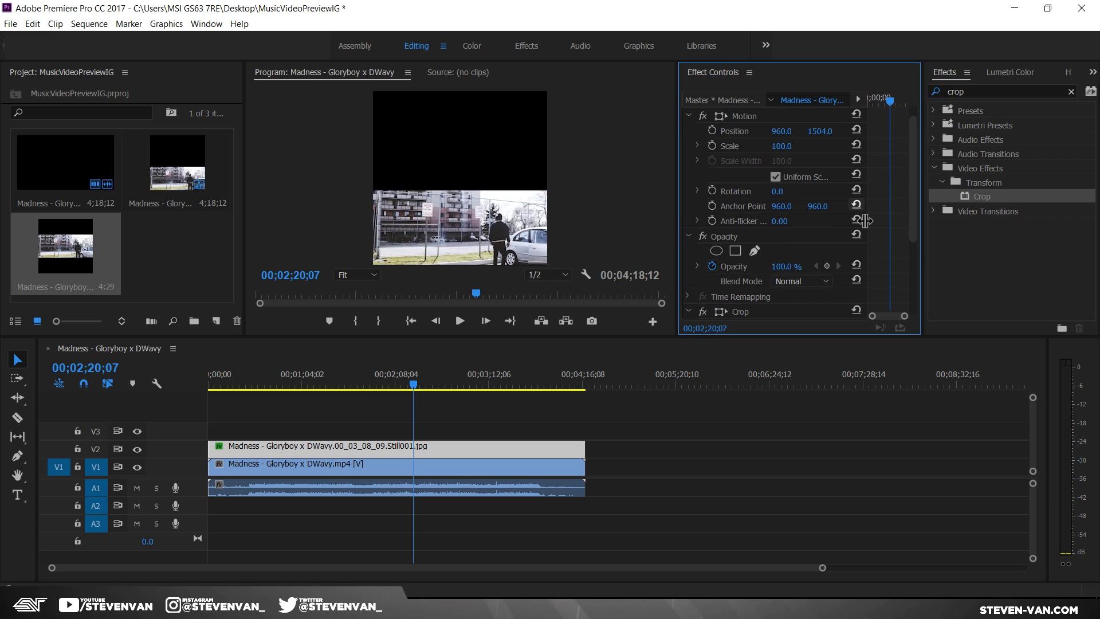
scroll(872, 235, down, 4)
mouse_move(783, 236)
mouse_down()
mouse_move(809, 236)
mouse_move(791, 237)
mouse_up()
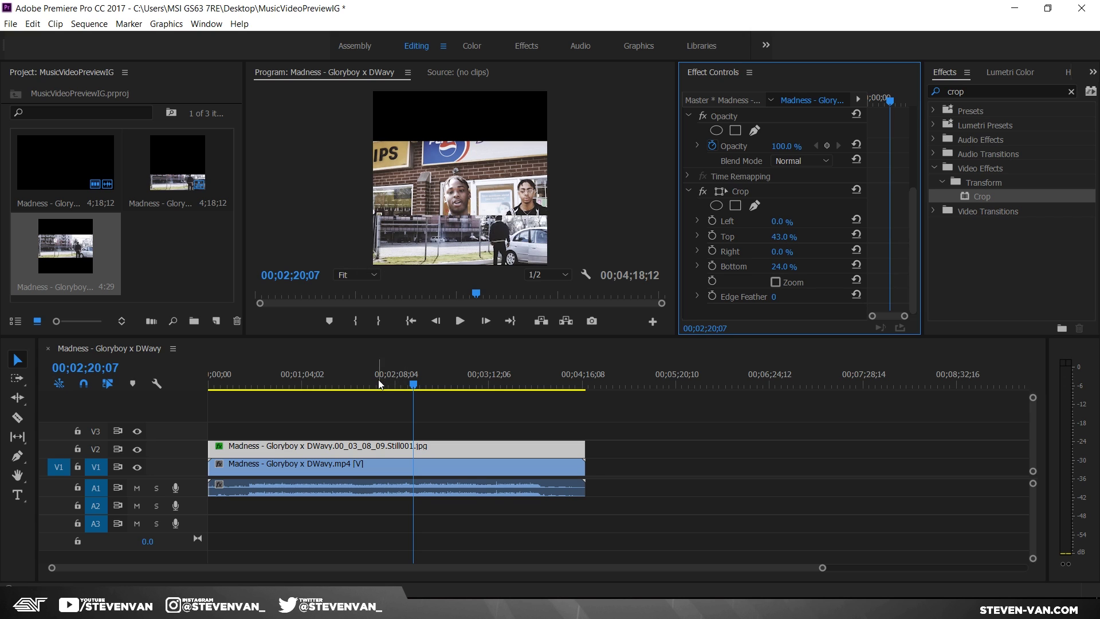
Export the frame at 00;01;21;26 as a JPEG into the project and place it on V3 across the video's full length
drag(380, 384, 328, 384)
click(592, 322)
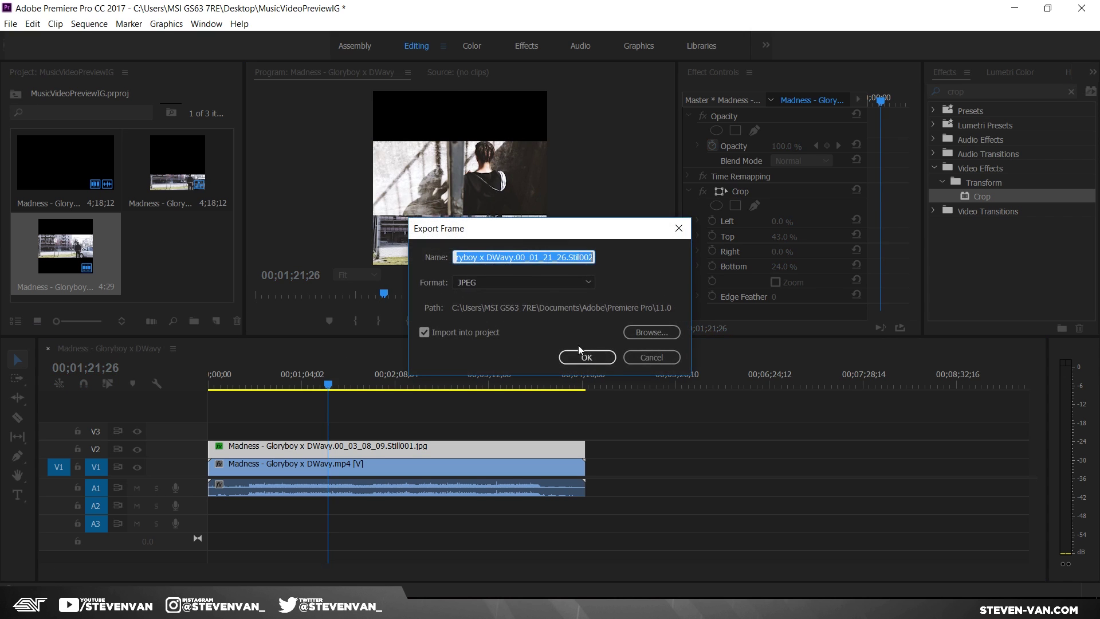
click(582, 353)
drag(169, 248, 585, 430)
drag(330, 385, 390, 397)
Move the still on V3 up to a vertical position of 376
click(401, 449)
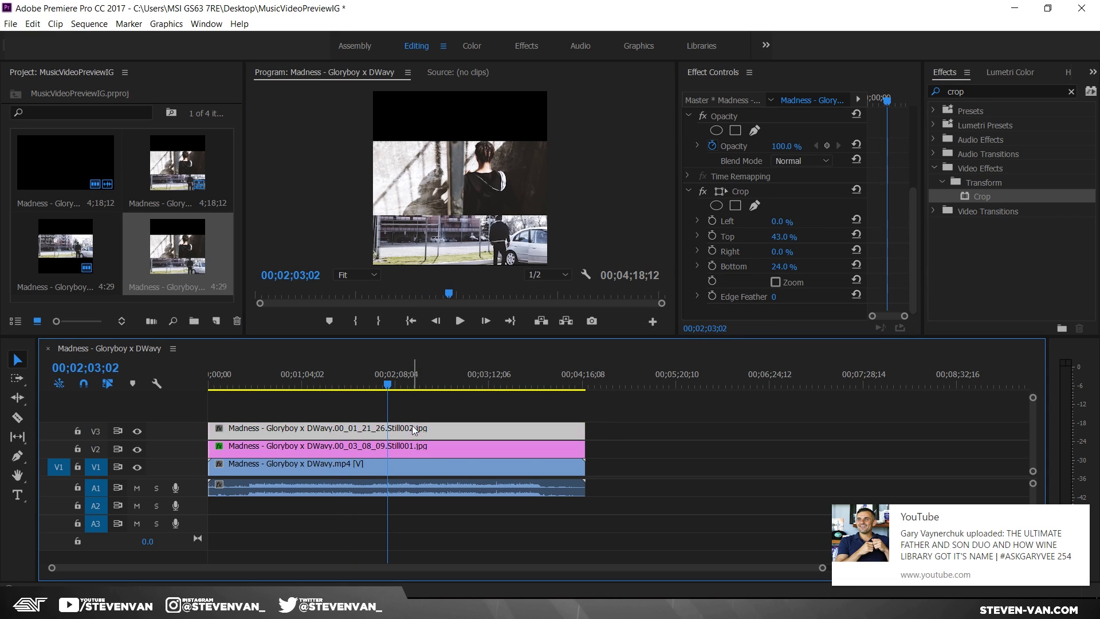
drag(814, 147, 496, 146)
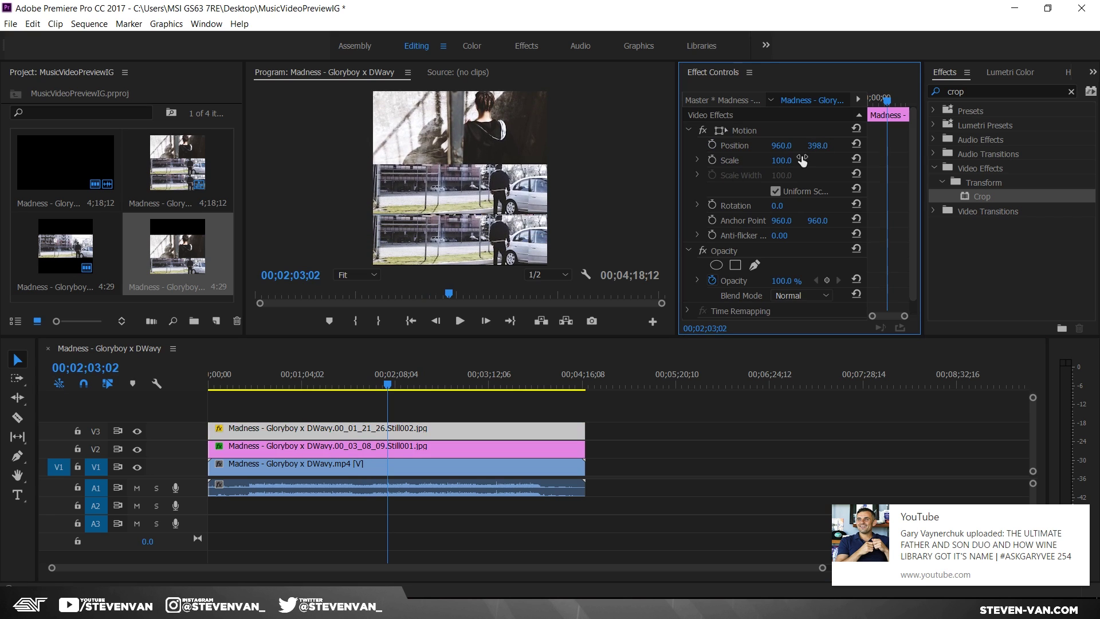
drag(818, 145, 805, 145)
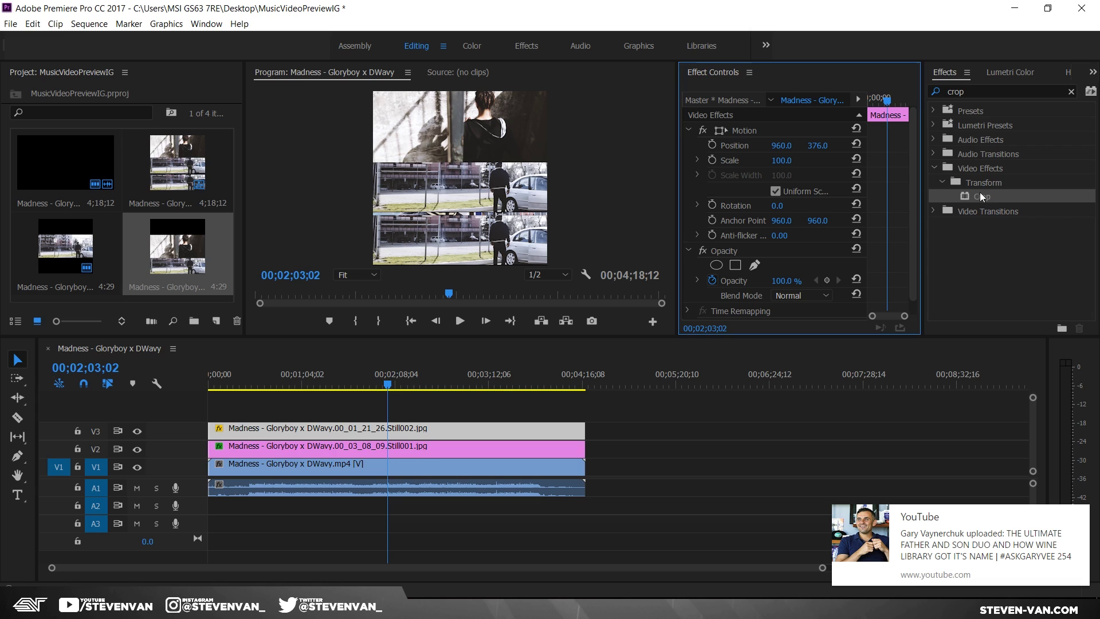
Apply the Crop effect to the still on V3 and set its bottom crop to 41%
drag(981, 196, 424, 434)
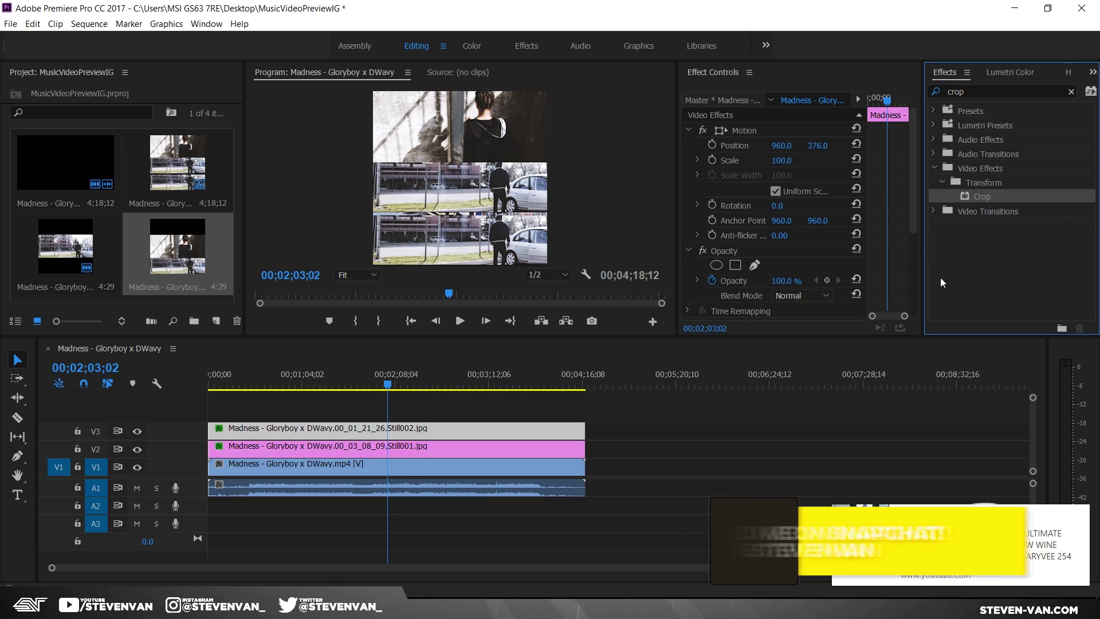
scroll(881, 230, down, 4)
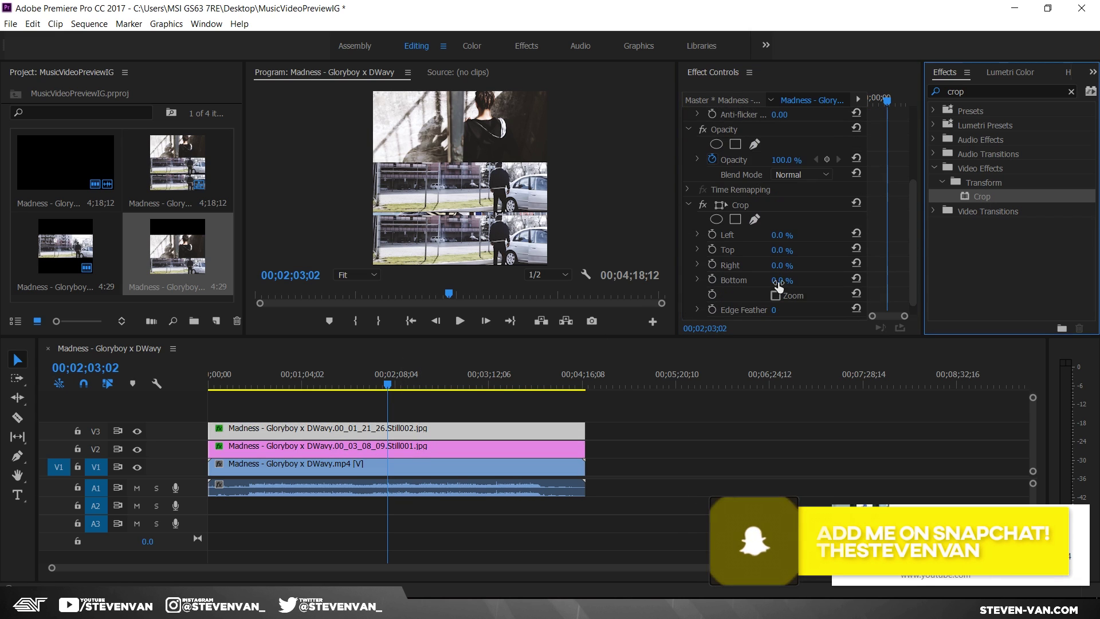
drag(779, 281, 802, 280)
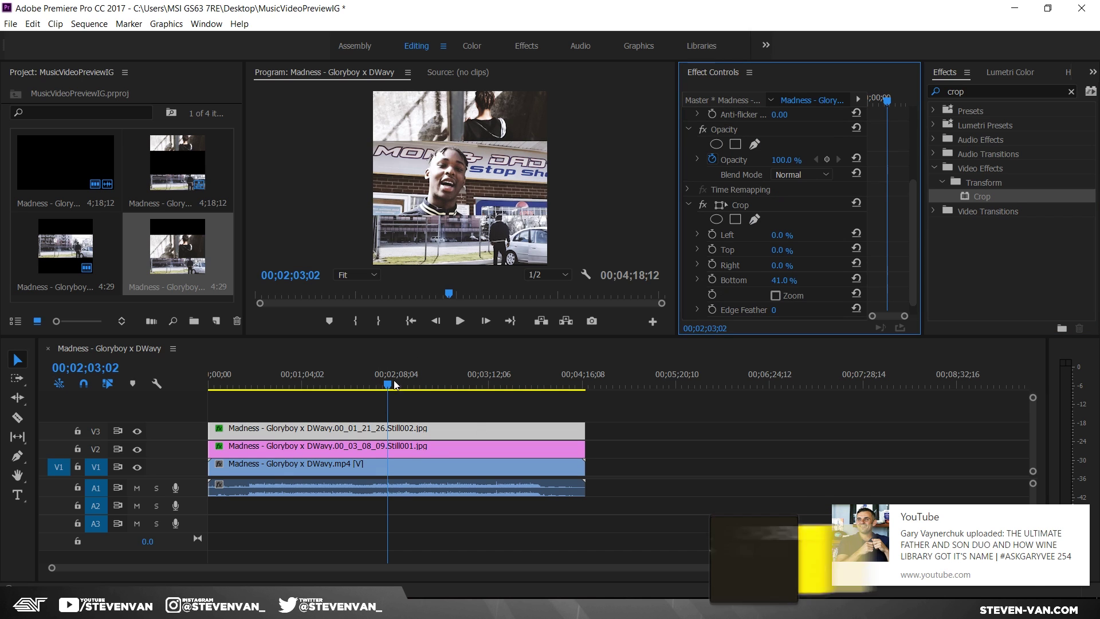
Preview the sequence from the start and mute audio track A1
drag(394, 380, 208, 380)
click(460, 321)
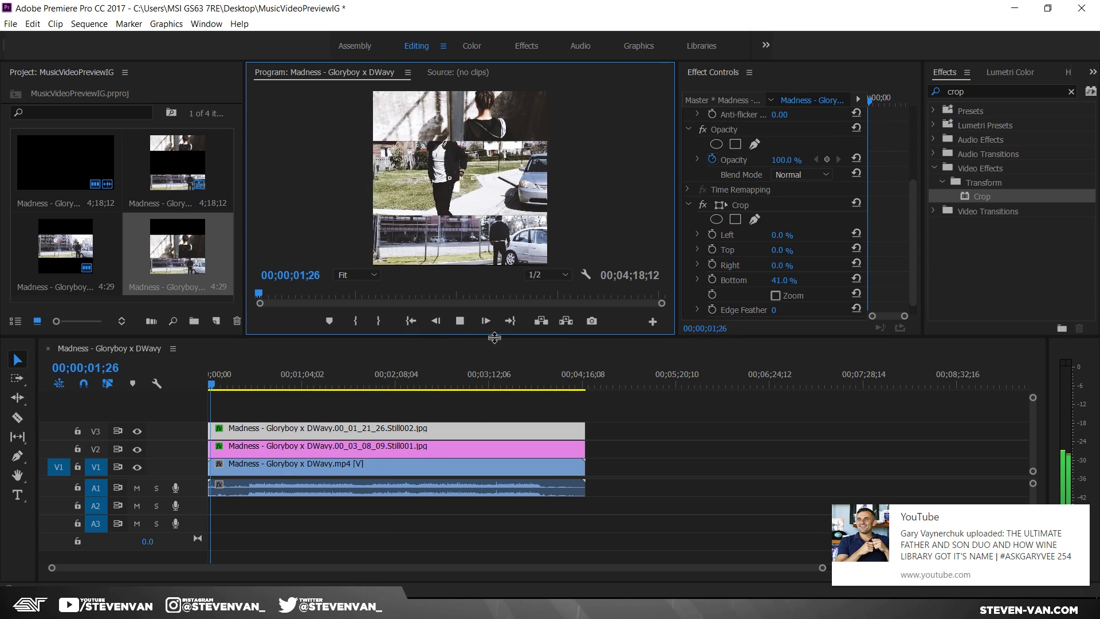
click(459, 321)
click(136, 487)
drag(342, 381, 400, 385)
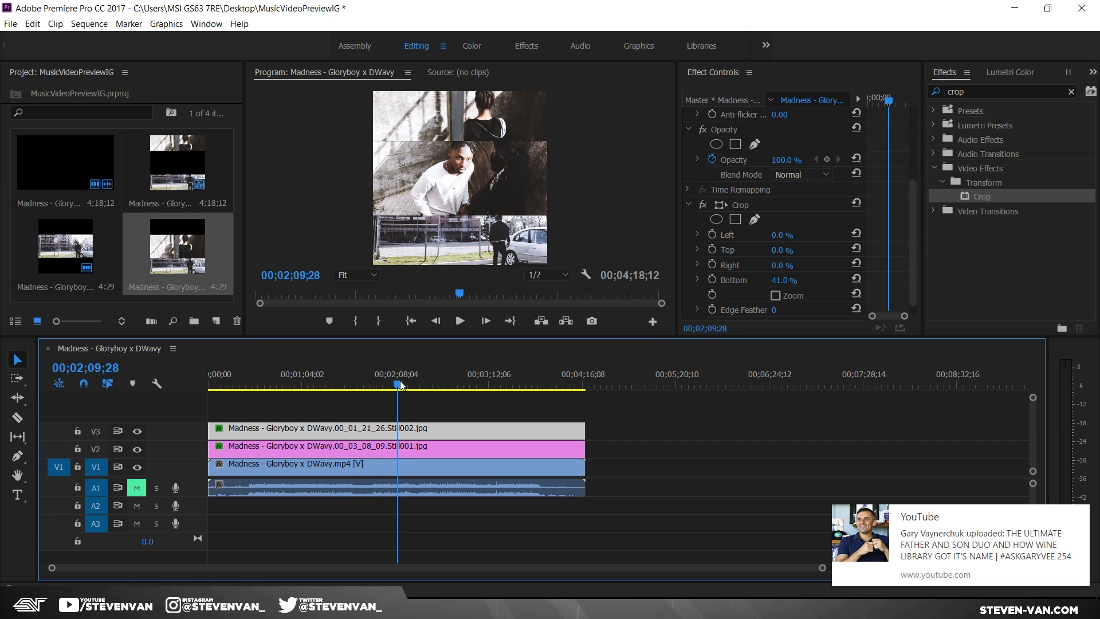
Apply the Brightness & Contrast effect to the still on V3 and set its brightness to -100
click(985, 93)
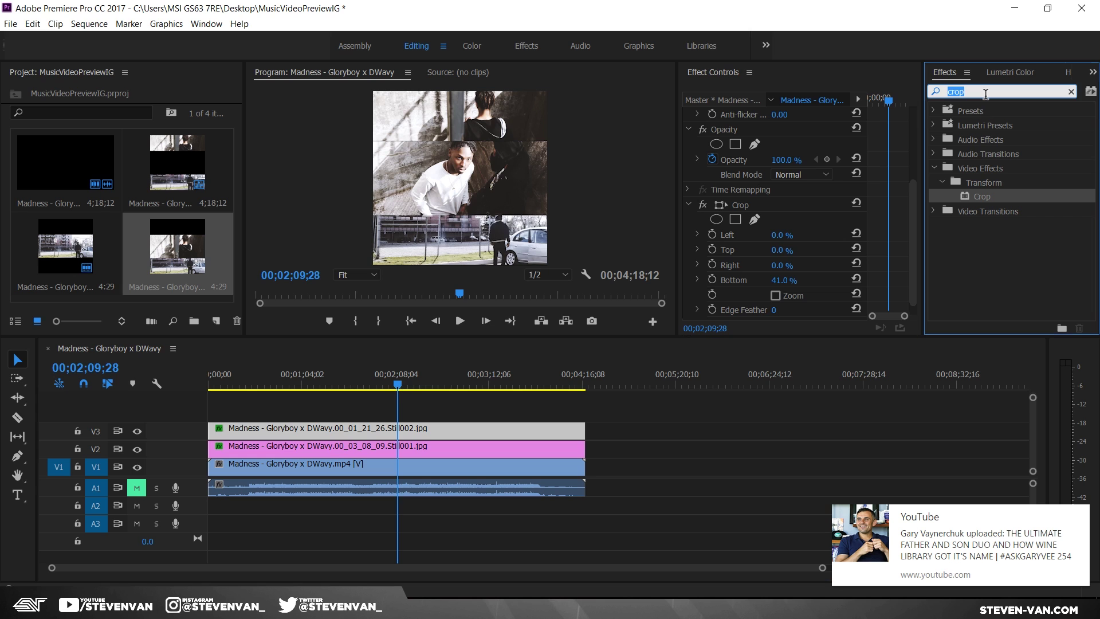
scroll(290, 477, up, 4)
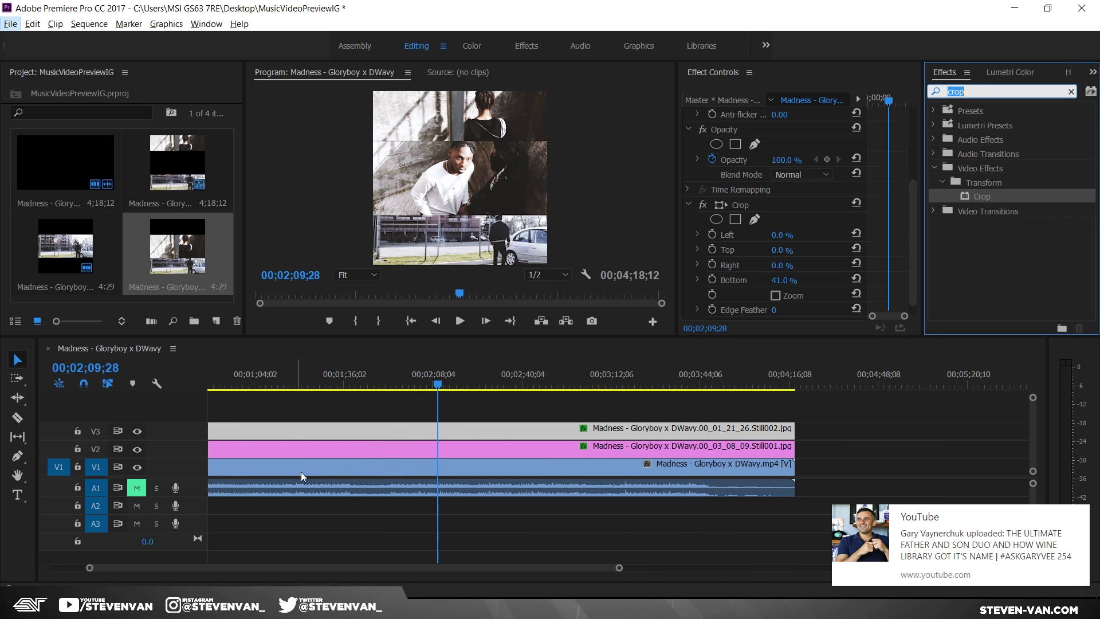
right_click(300, 476)
double_click(1026, 93)
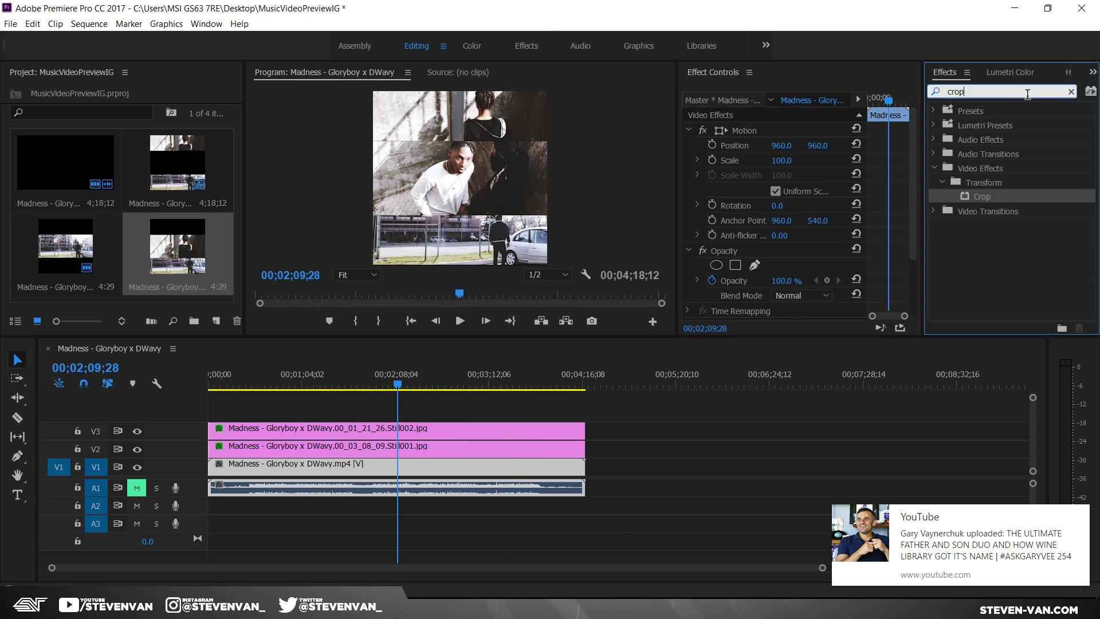
text(briigh)
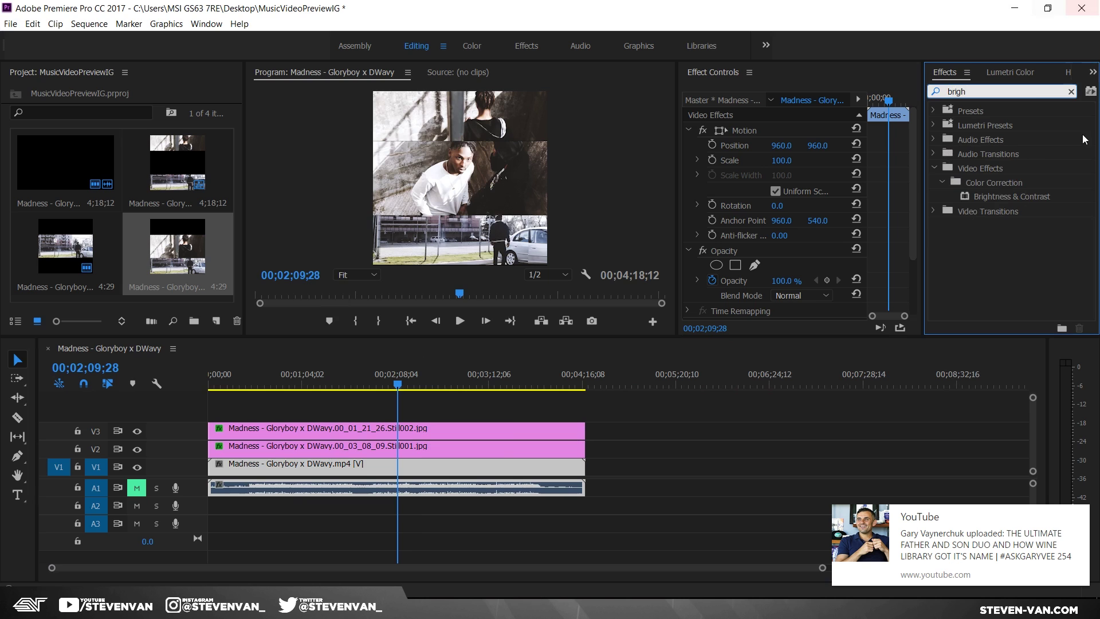
drag(1039, 196, 527, 430)
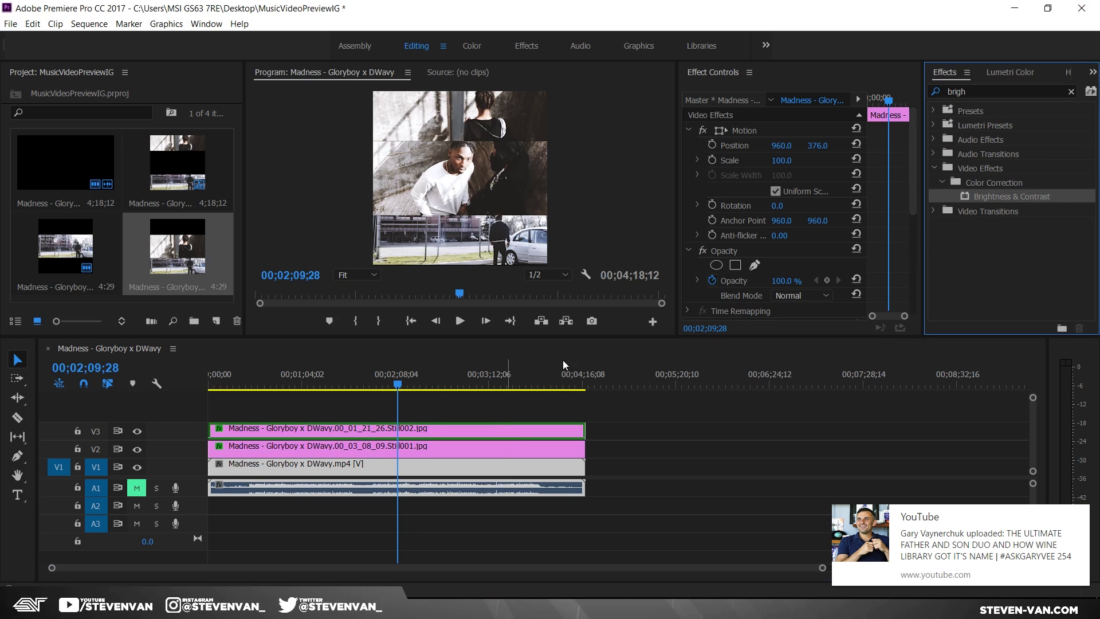
scroll(735, 222, down, 5)
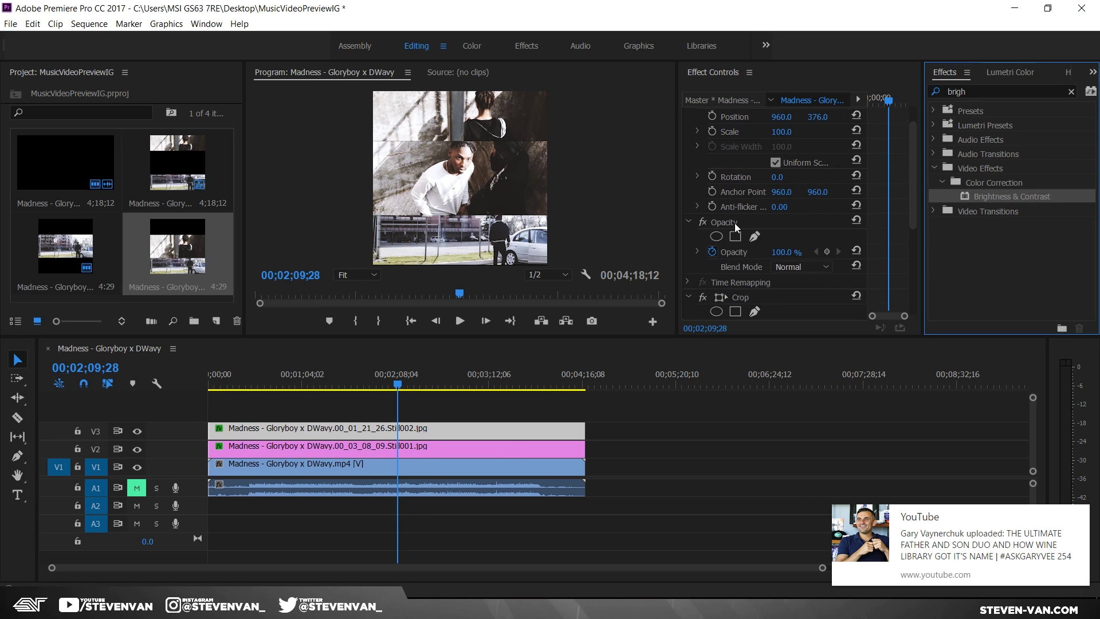
scroll(756, 254, down, 2)
drag(778, 282, 721, 281)
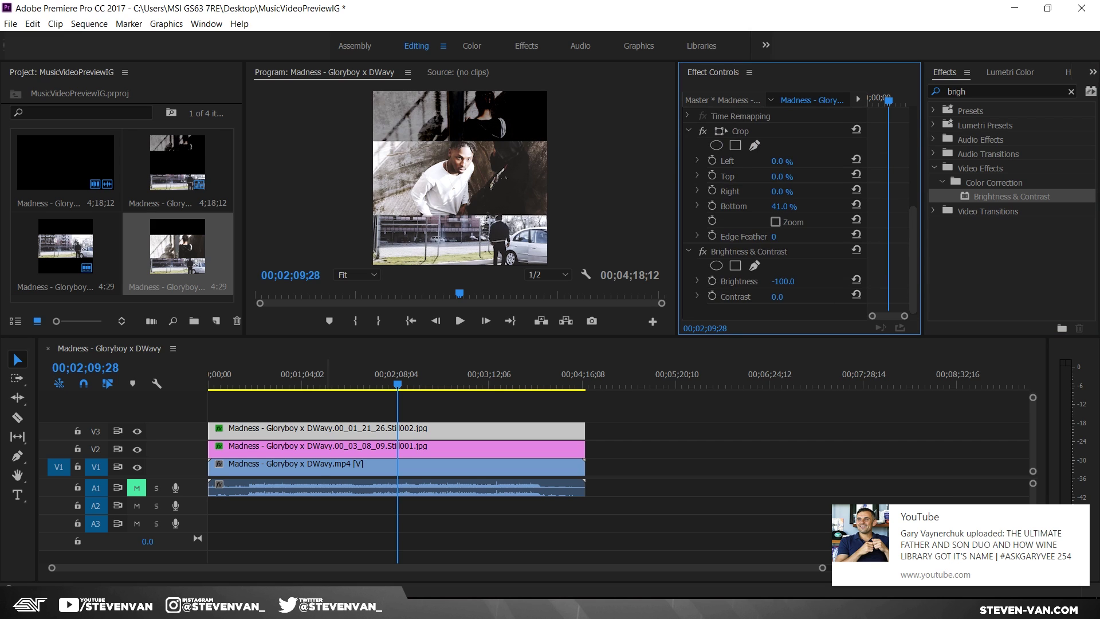
Apply the Brightness & Contrast effect to the still on V2 and set its brightness to -100
click(321, 433)
click(1039, 227)
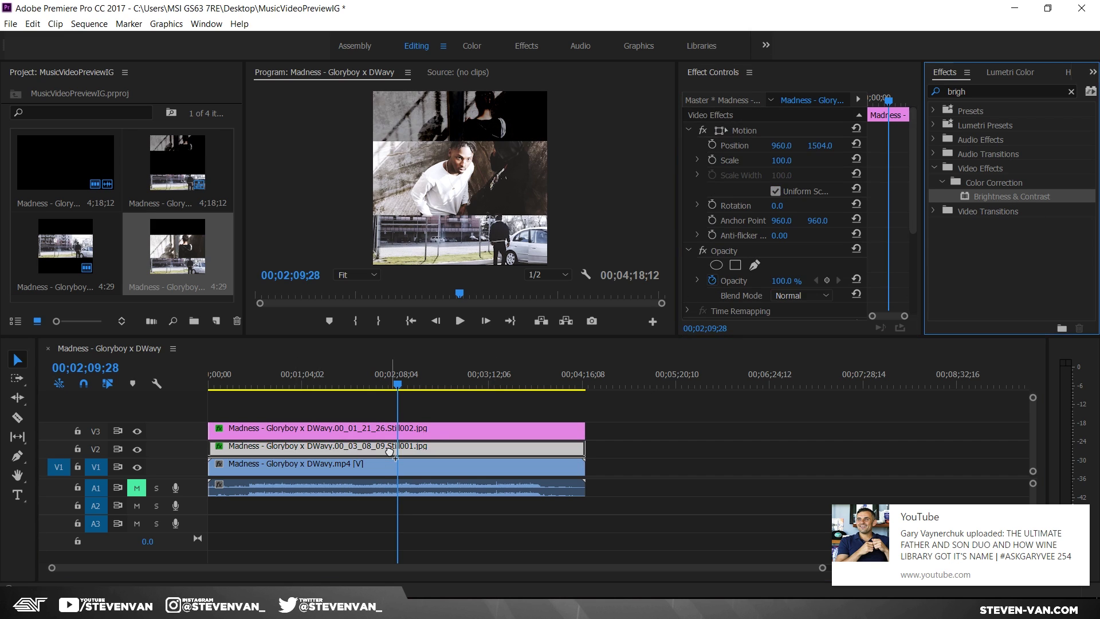
scroll(834, 270, down, 1)
scroll(876, 264, down, 6)
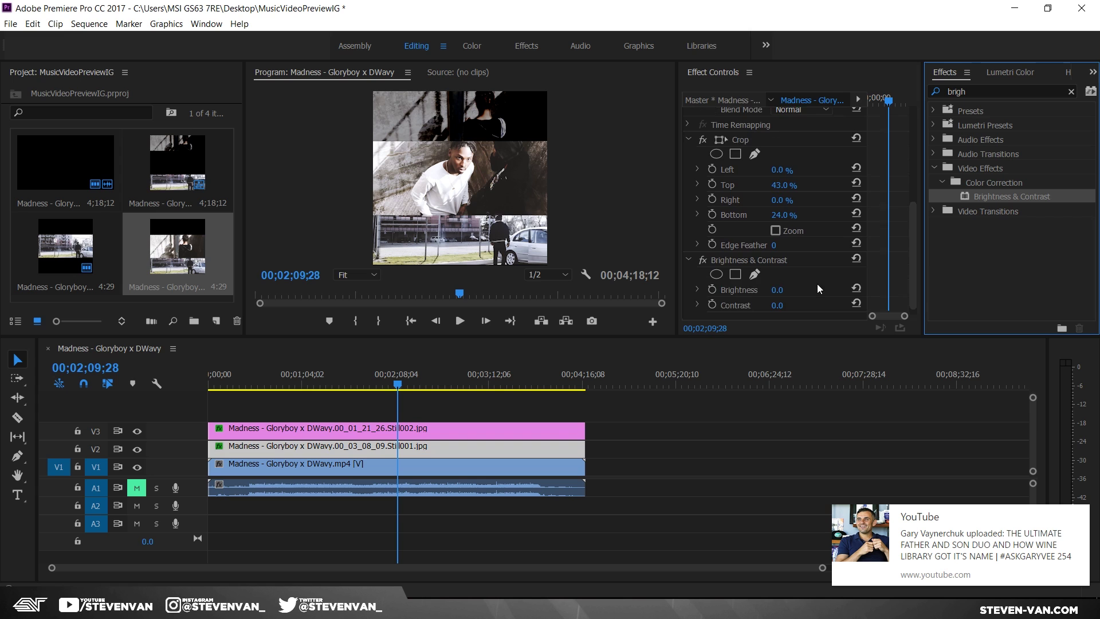
click(790, 280)
text(-1)
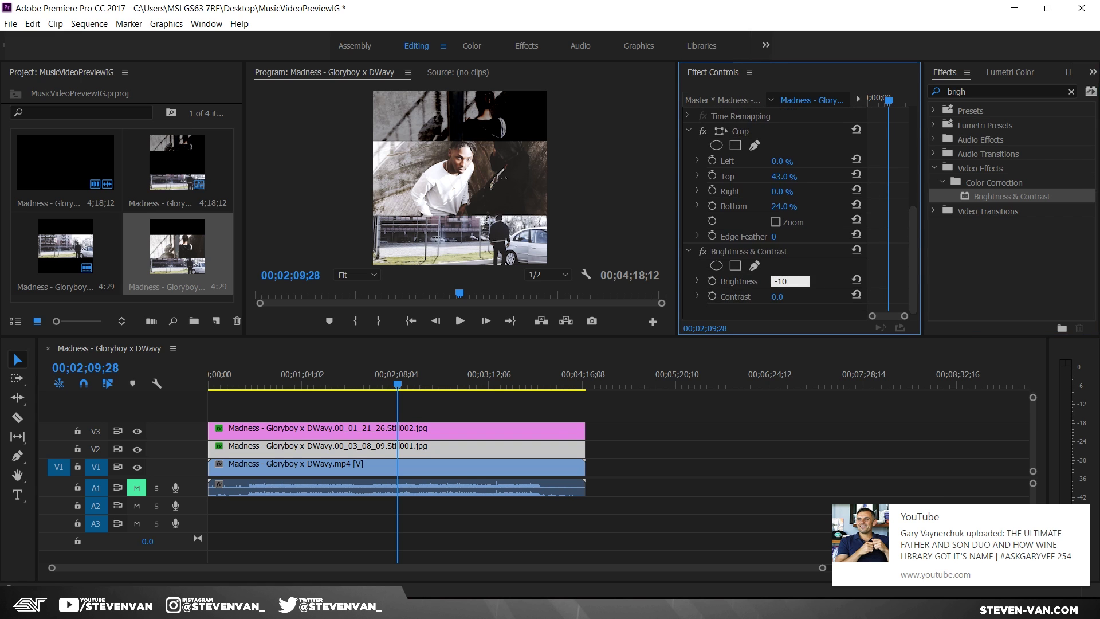
text(0)
key(Return)
Play the sequence briefly from the start to check both darkened stills
click(207, 395)
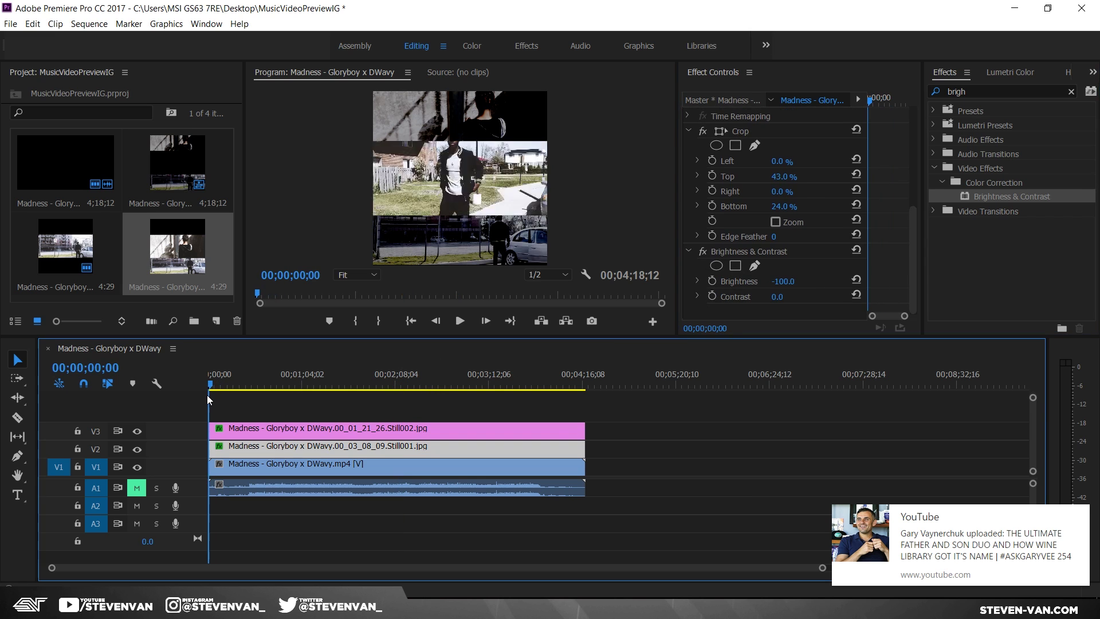
key(space)
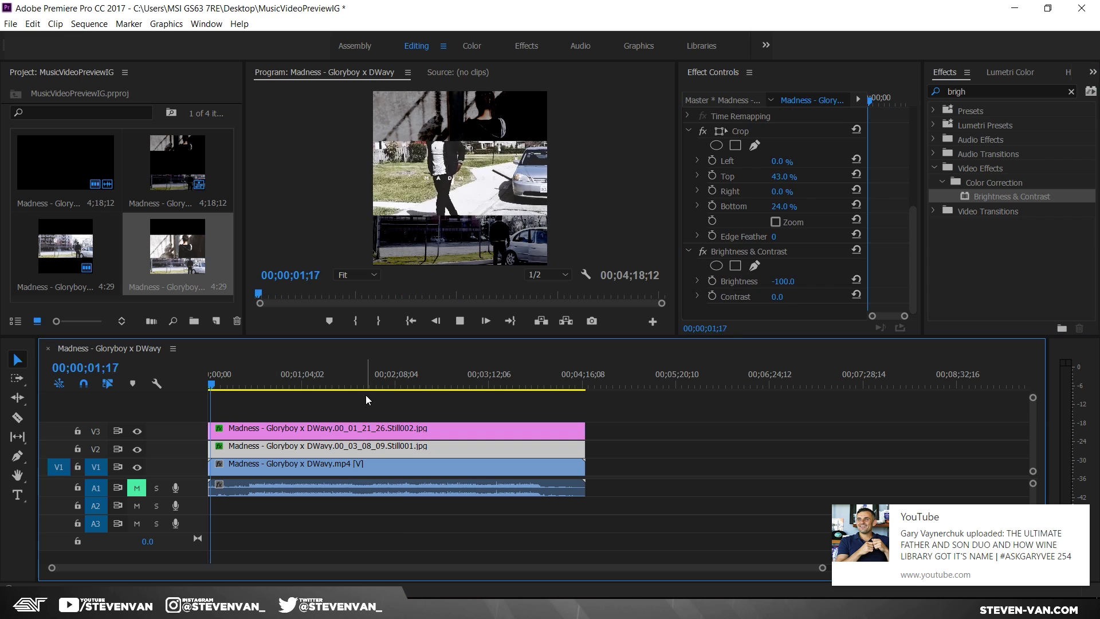
key(space)
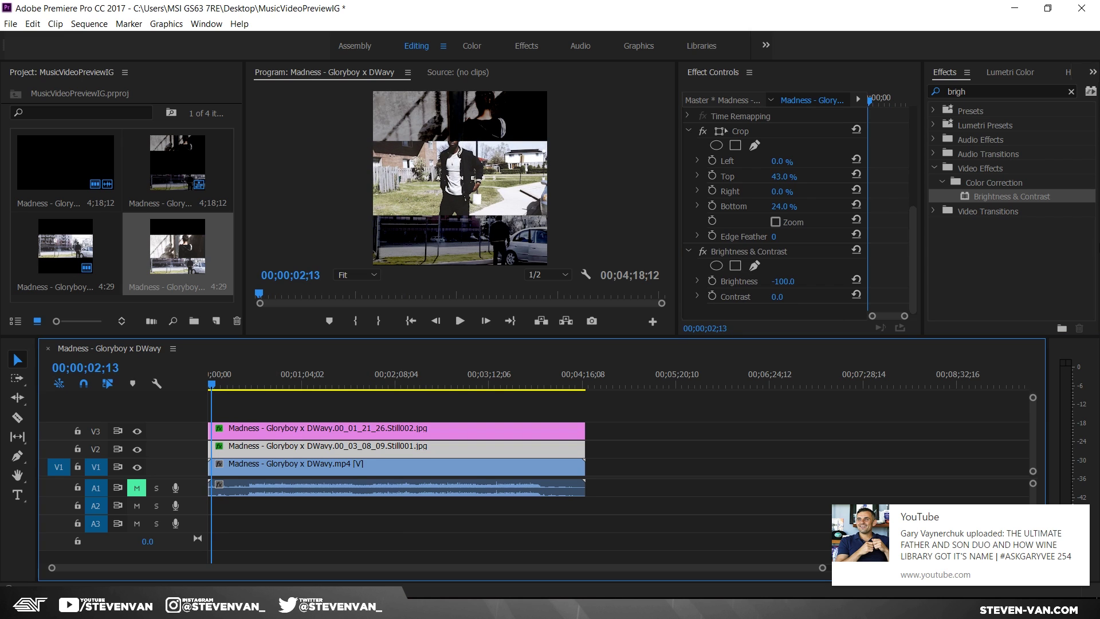
Search the effects for "blur" and locate the Blur & Sharpen video effects
click(978, 94)
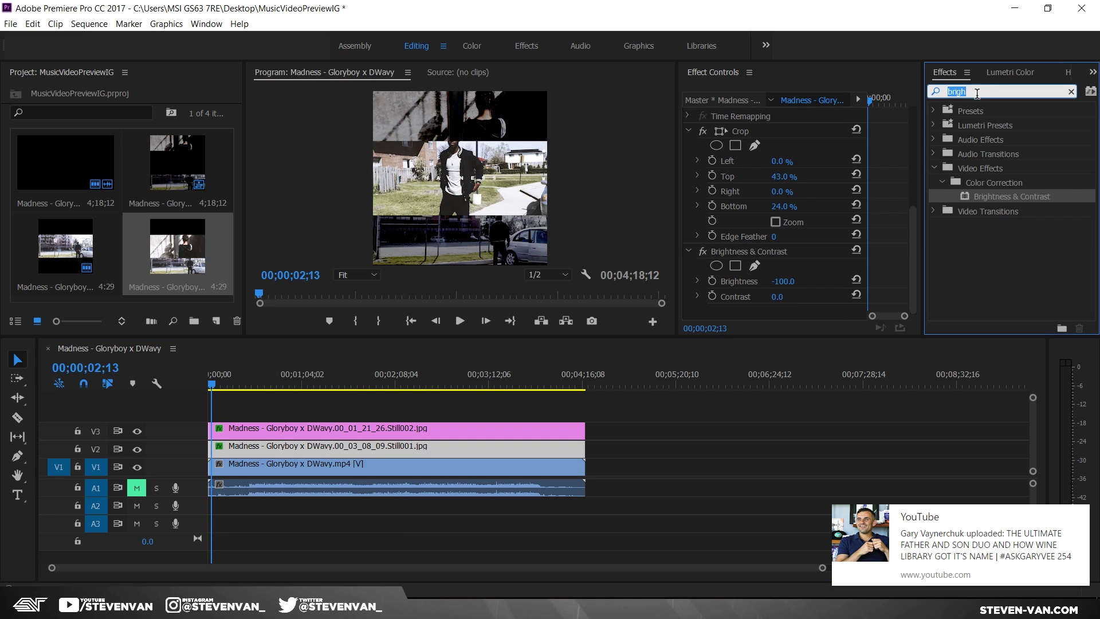
text(ga)
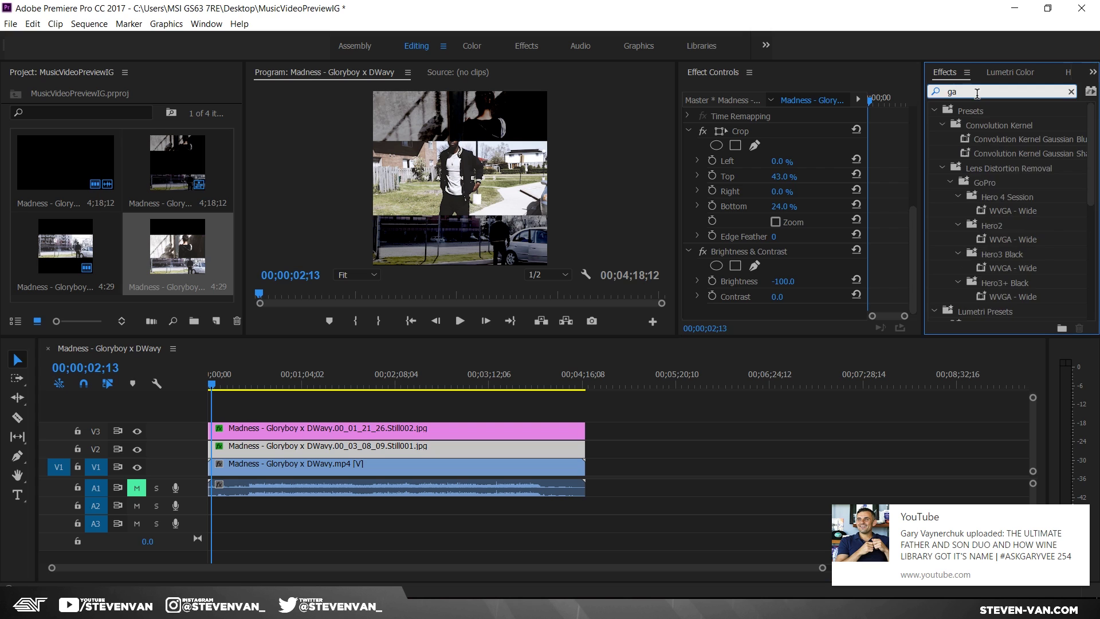
key(BackSpace)
key(BackSpace)
text(blur)
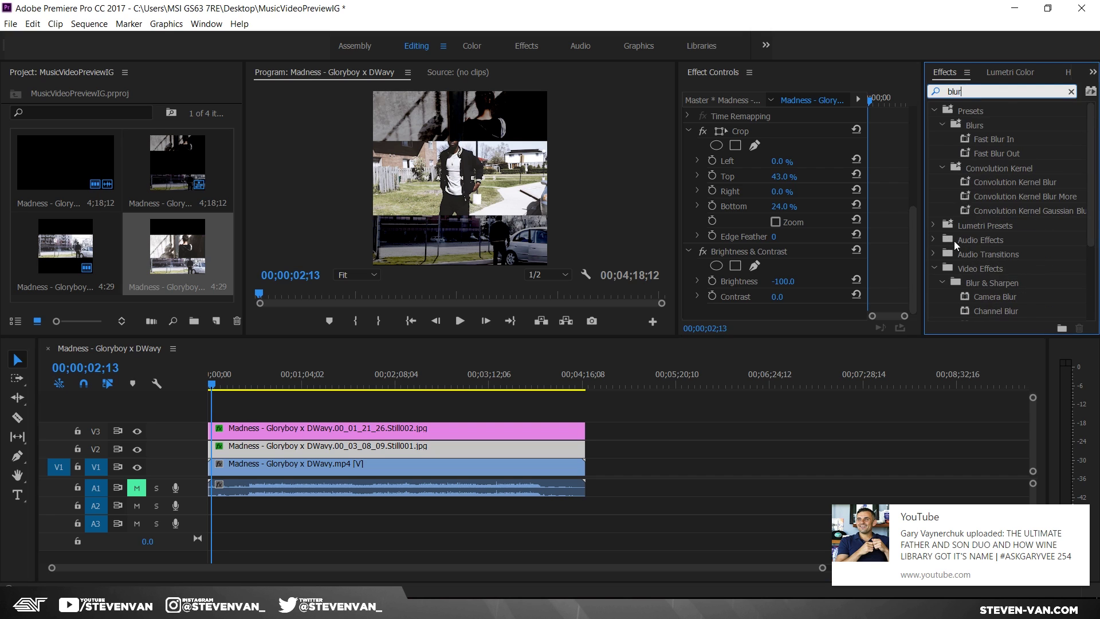
scroll(985, 263, down, 3)
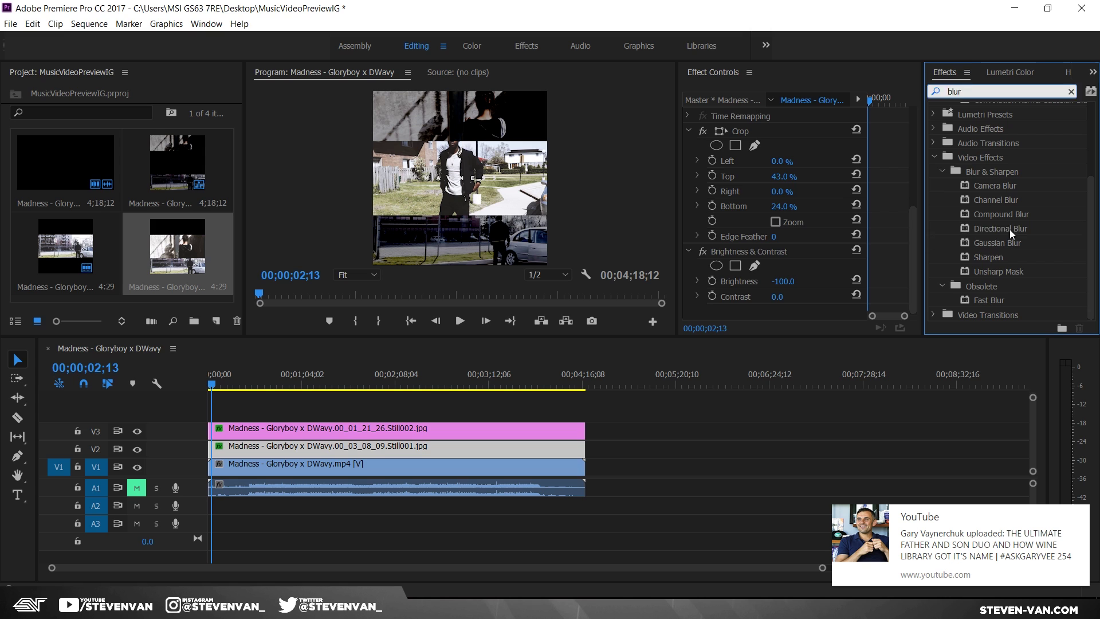
Try the Directional Blur effect on the still on V3
drag(1010, 230, 338, 429)
drag(820, 222, 895, 256)
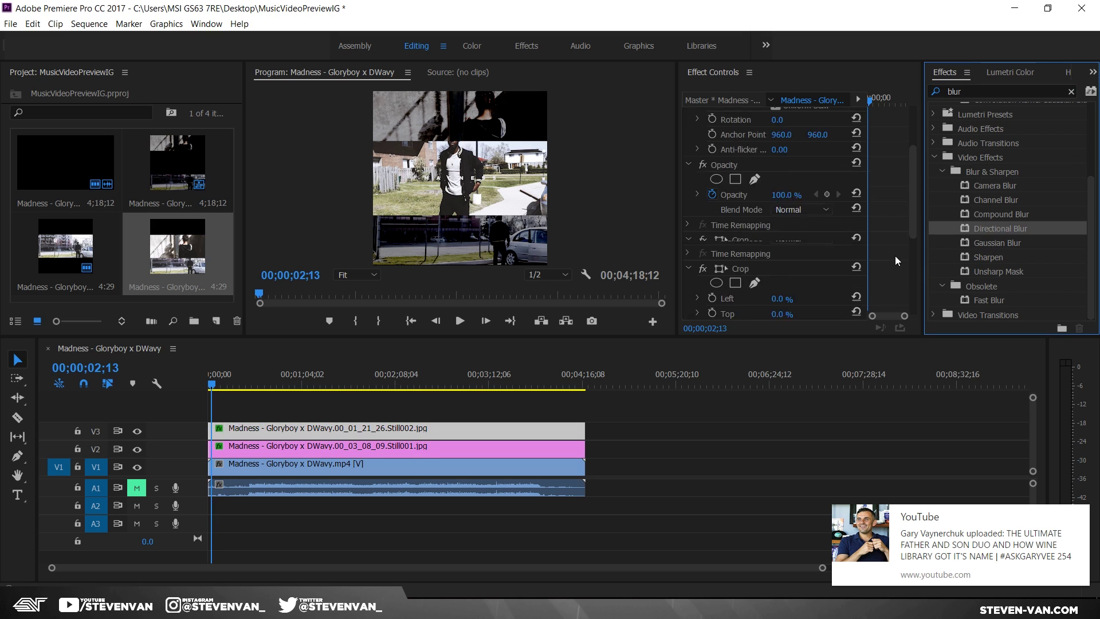
click(778, 289)
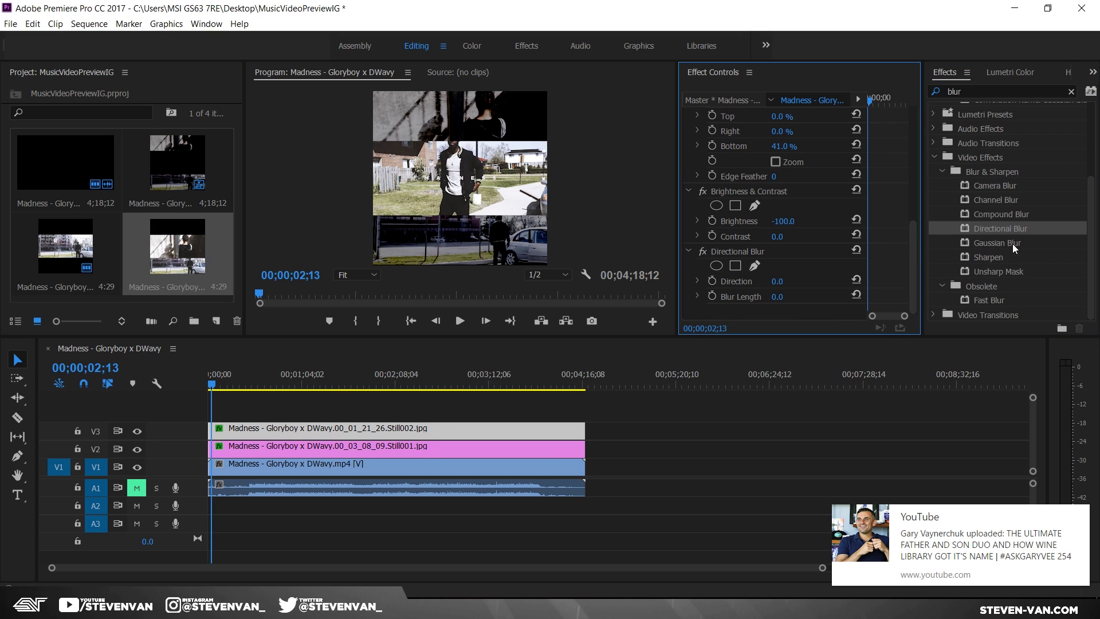
Apply the Gaussian Blur effect to the still on V3 and delete its Directional Blur
drag(1012, 244, 435, 429)
scroll(784, 270, down, 2)
click(777, 193)
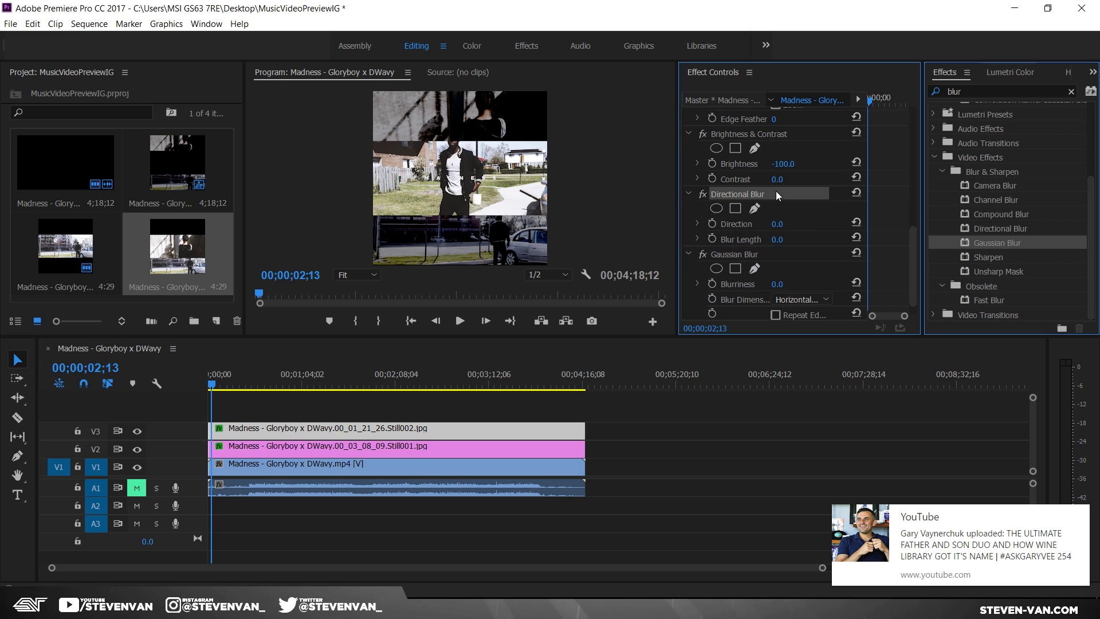
key(Delete)
Set the Gaussian Blur of the still on V3 to horizontal blur dimensions with a blurriness of 50
mouse_move(777, 225)
mouse_down()
mouse_move(835, 226)
mouse_move(789, 226)
mouse_up()
click(791, 242)
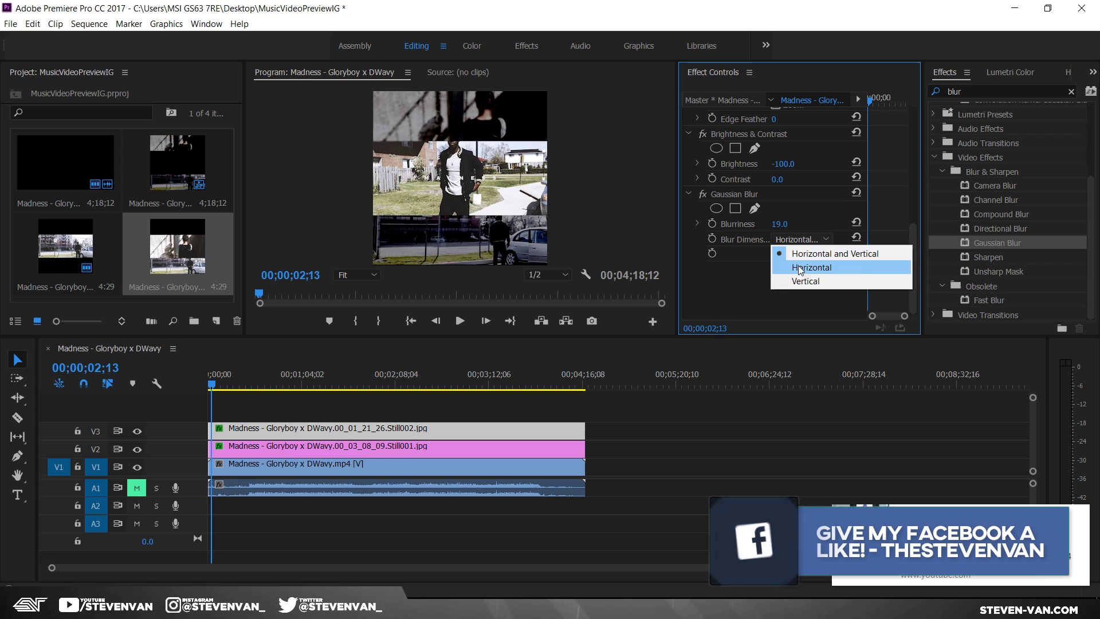
click(799, 278)
drag(772, 225, 797, 224)
click(800, 239)
click(799, 265)
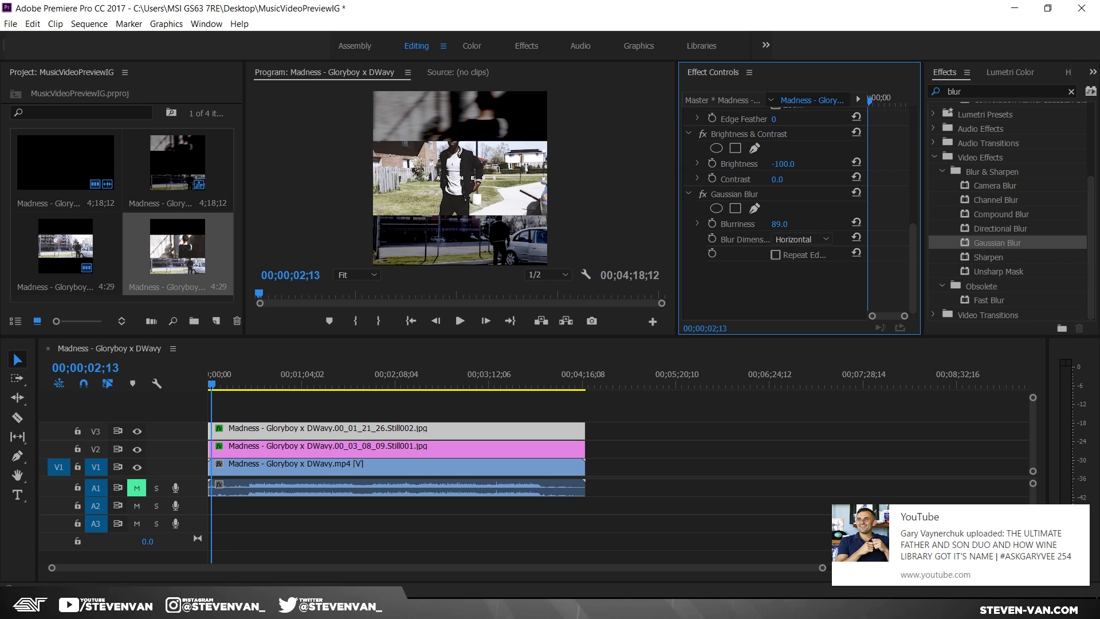
click(785, 223)
text(50)
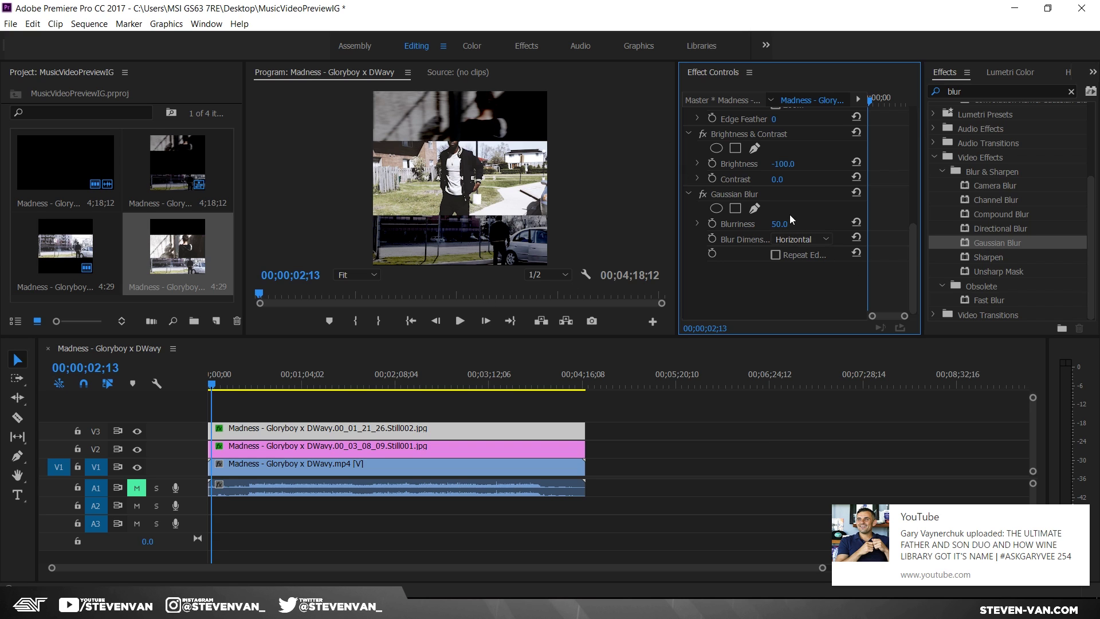
Apply the Gaussian Blur effect to the still on V2 and set its blurriness to 50
drag(997, 242, 293, 447)
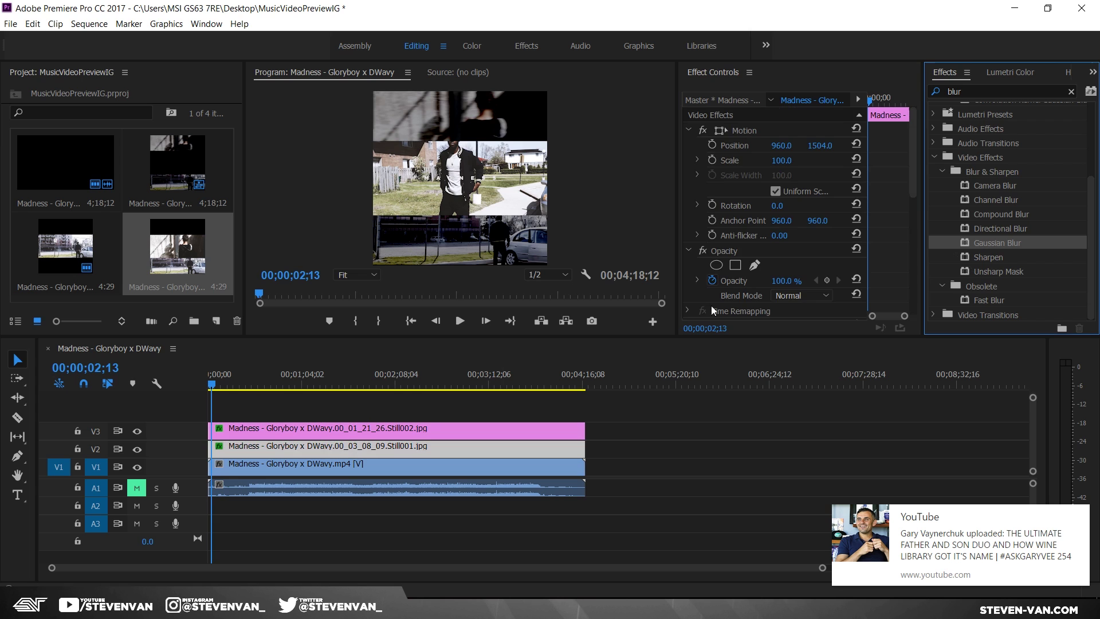
scroll(883, 192, down, 5)
click(777, 267)
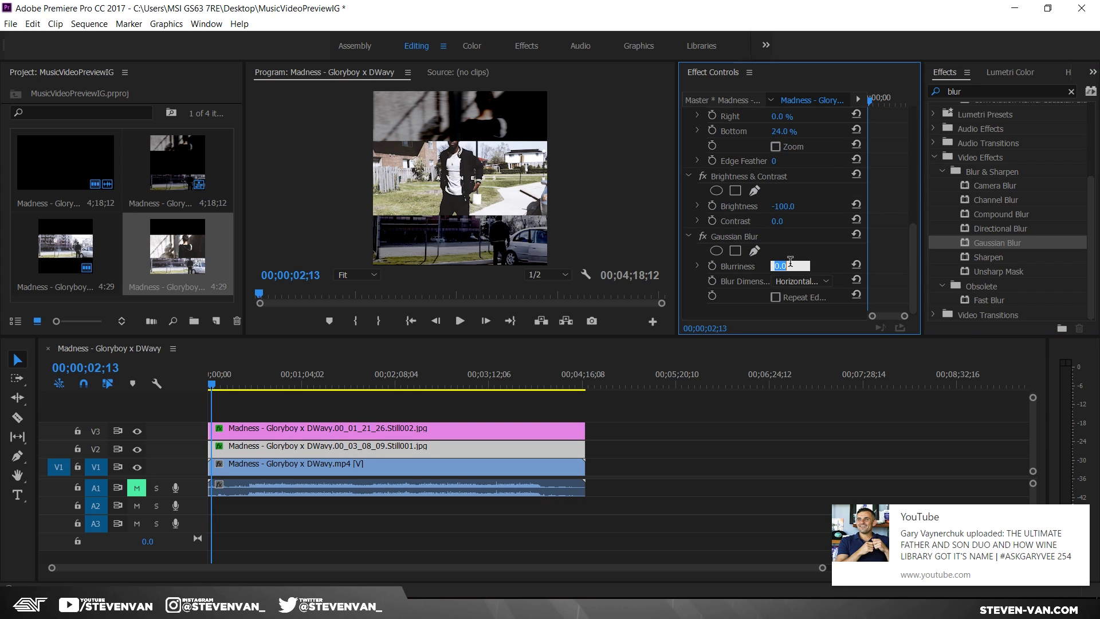
text(50)
key(Return)
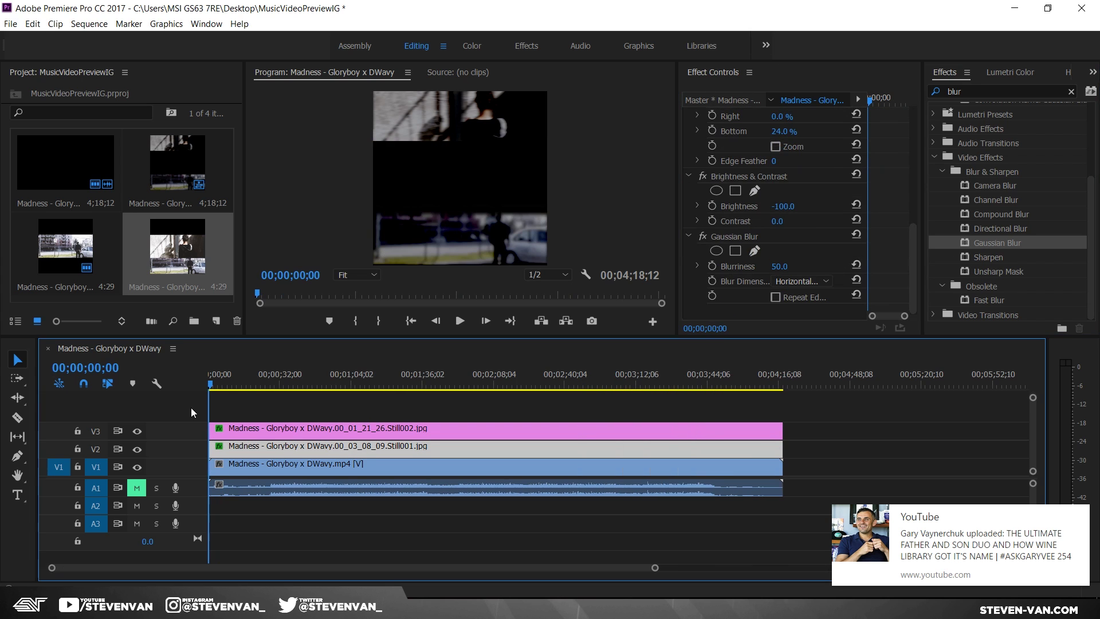
Move the playhead to 00;00;44;10 to inspect the blurred stills around the video
click(309, 384)
mouse_move(310, 398)
mouse_down()
mouse_move(472, 390)
mouse_move(308, 407)
mouse_up()
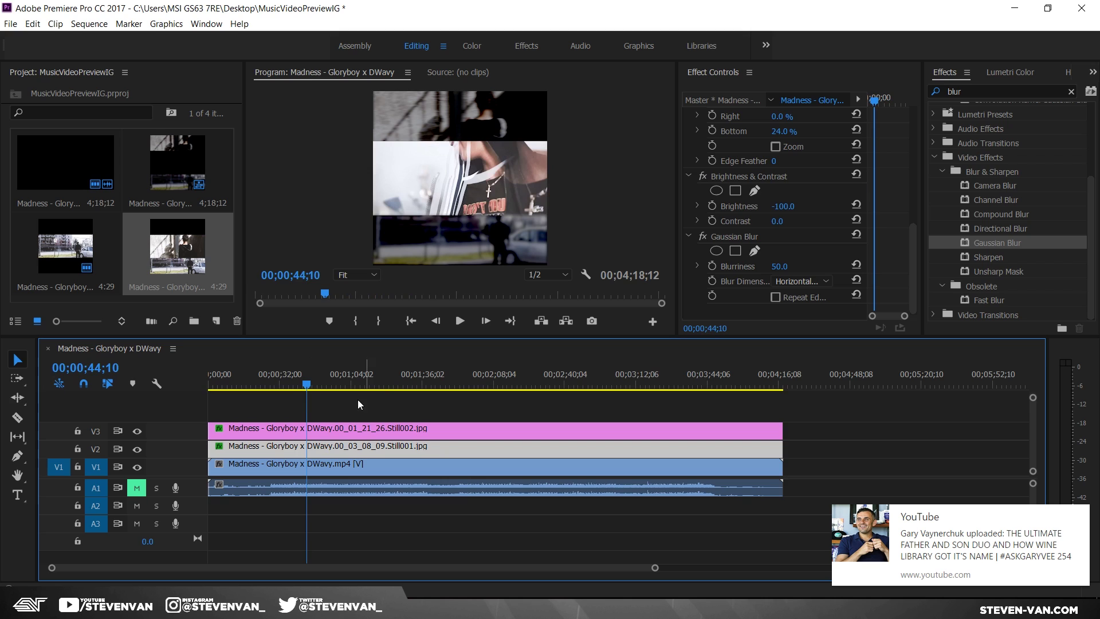
scroll(277, 407, down, 2)
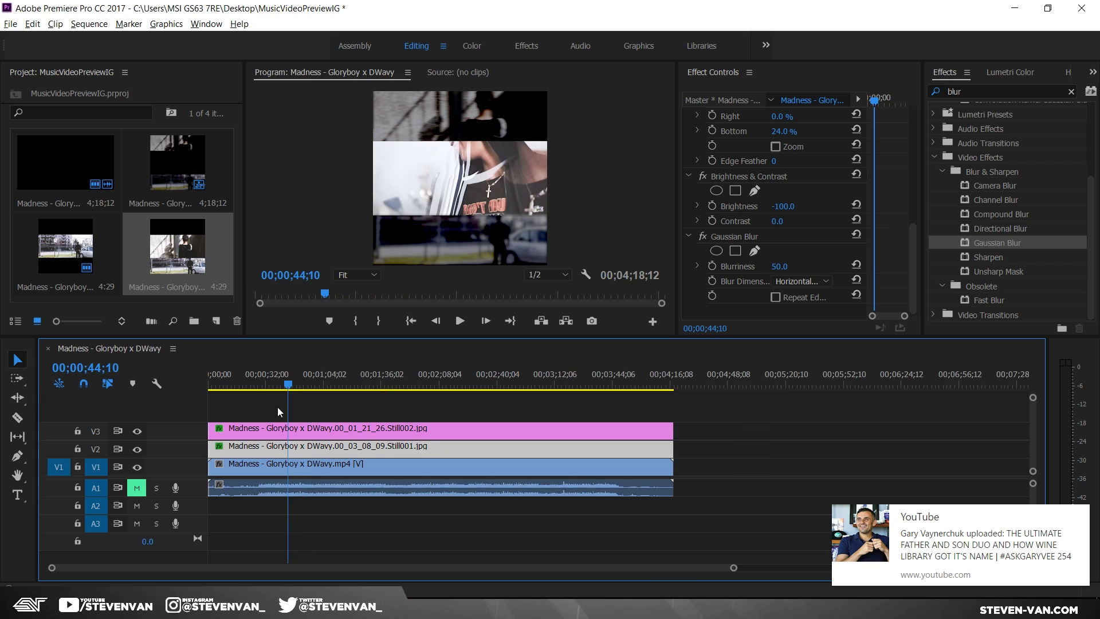
click(217, 322)
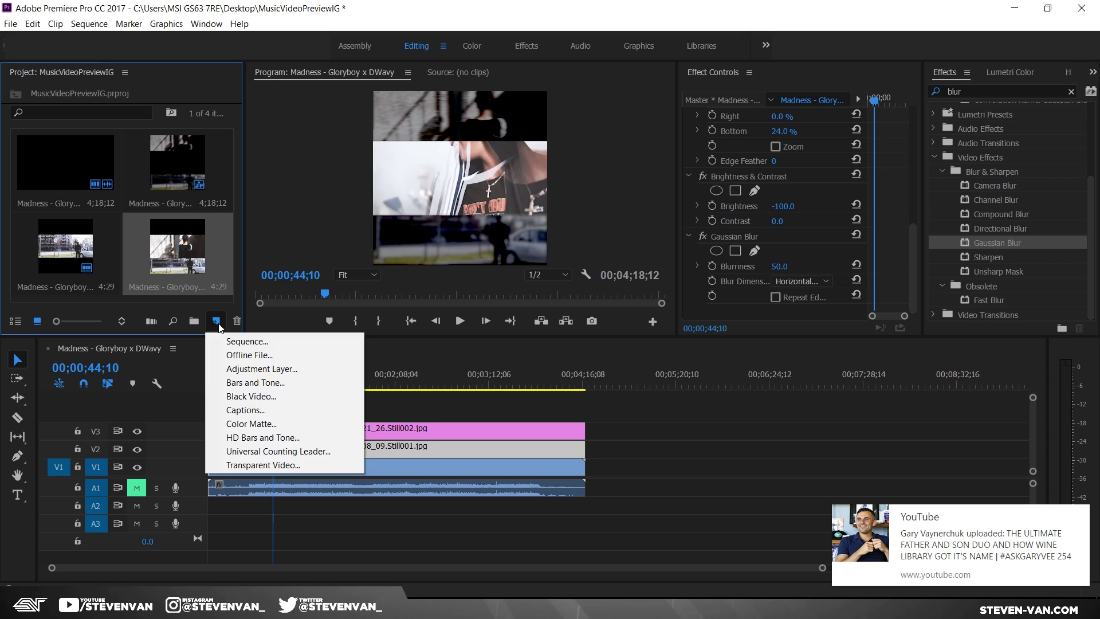
click(219, 323)
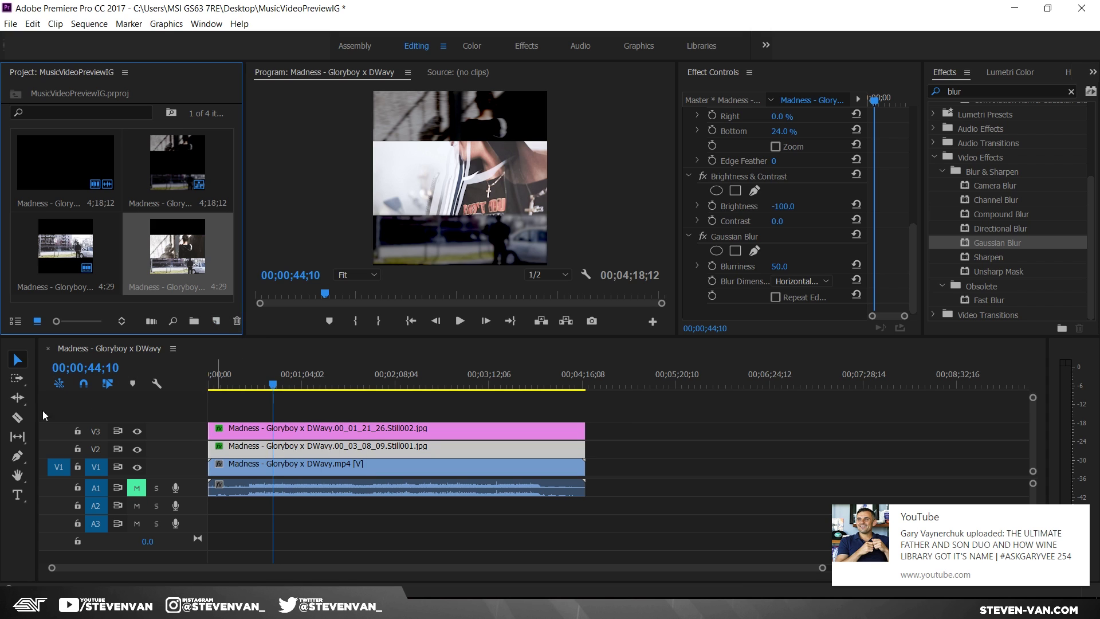
click(217, 323)
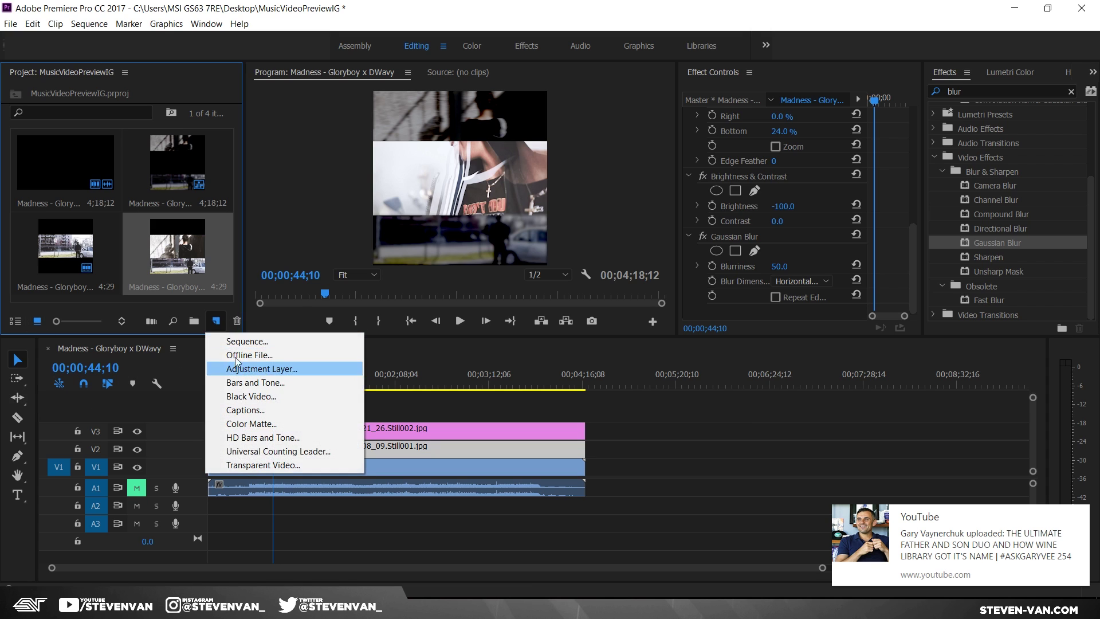
click(50, 36)
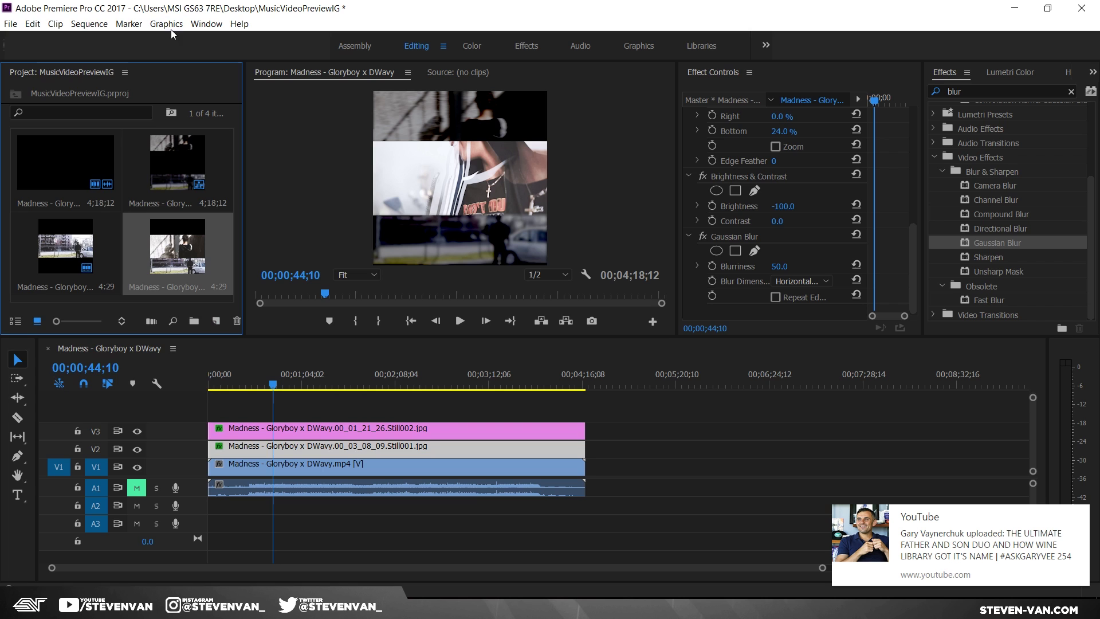
Create a new legacy title with the default settings
click(33, 24)
mouse_move(11, 23)
mouse_move(86, 39)
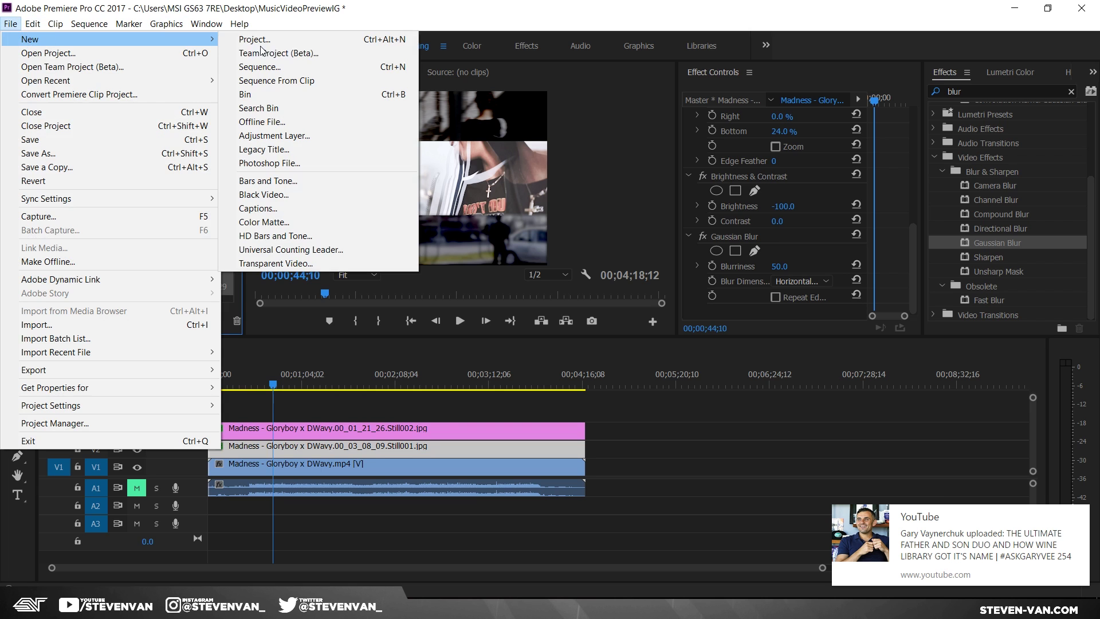
click(279, 149)
click(570, 368)
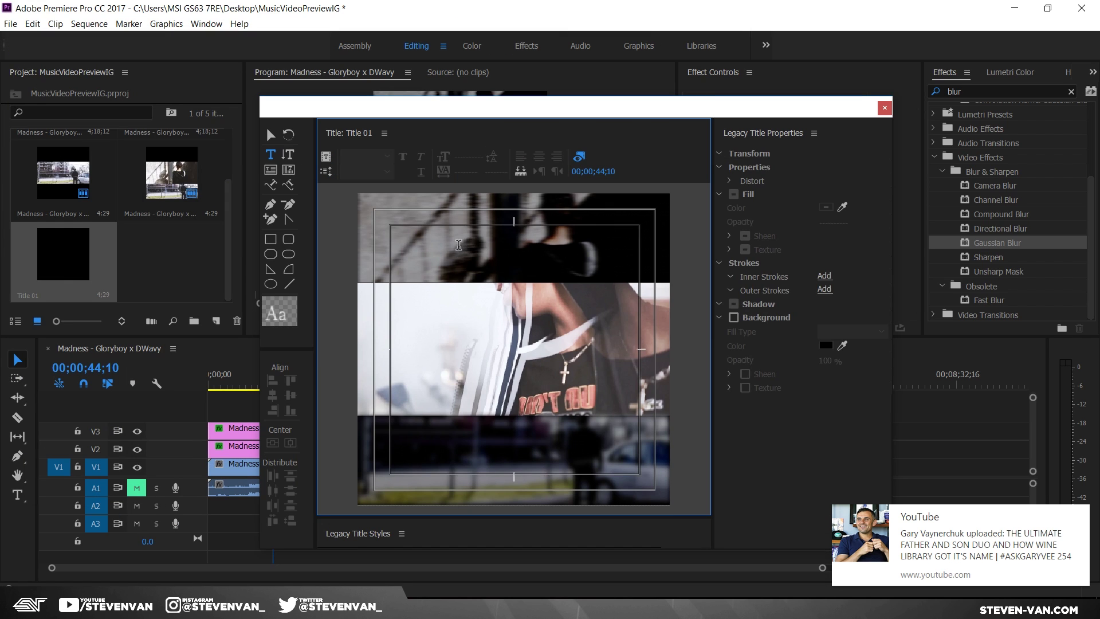
Add the text MADNESS over the upper still in the title and set its font to Gotham
click(459, 244)
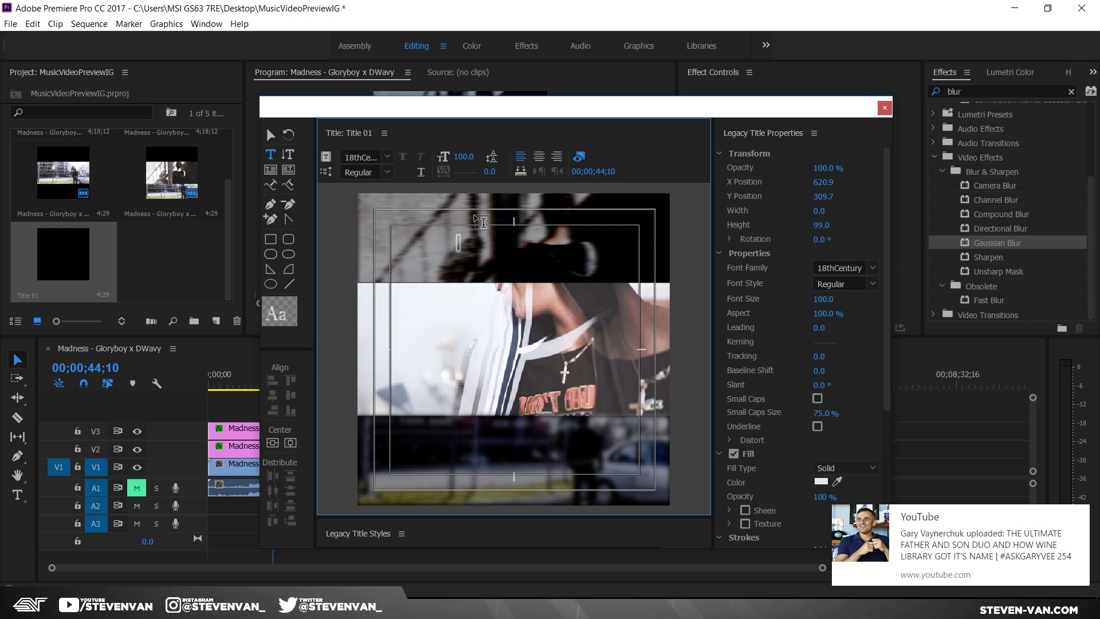
text(MADNESS)
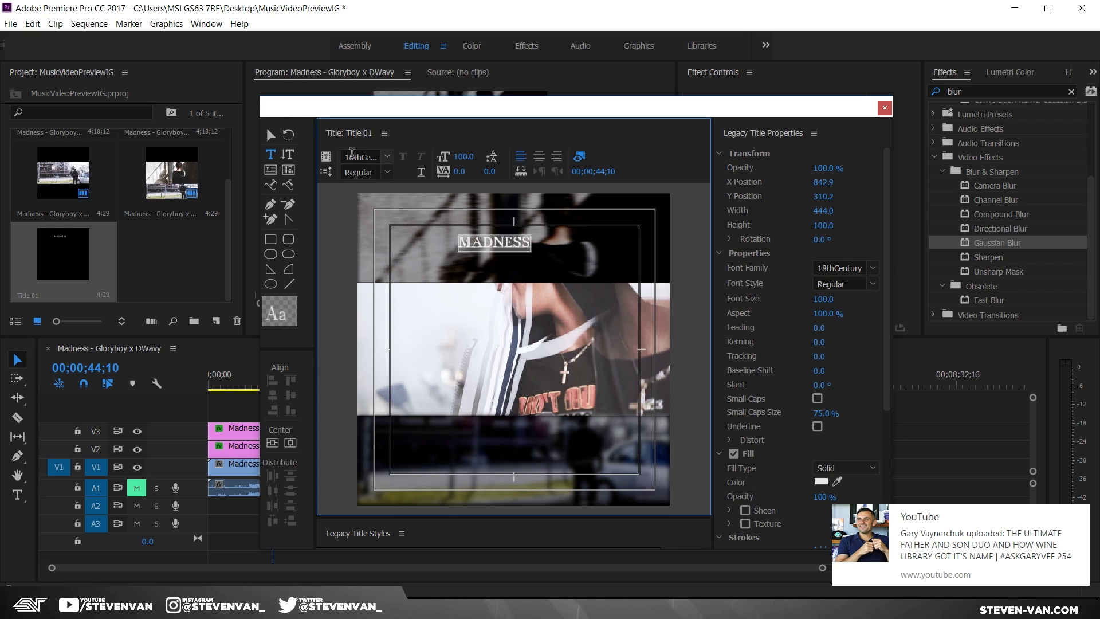
click(361, 156)
text(Gotham)
key(Return)
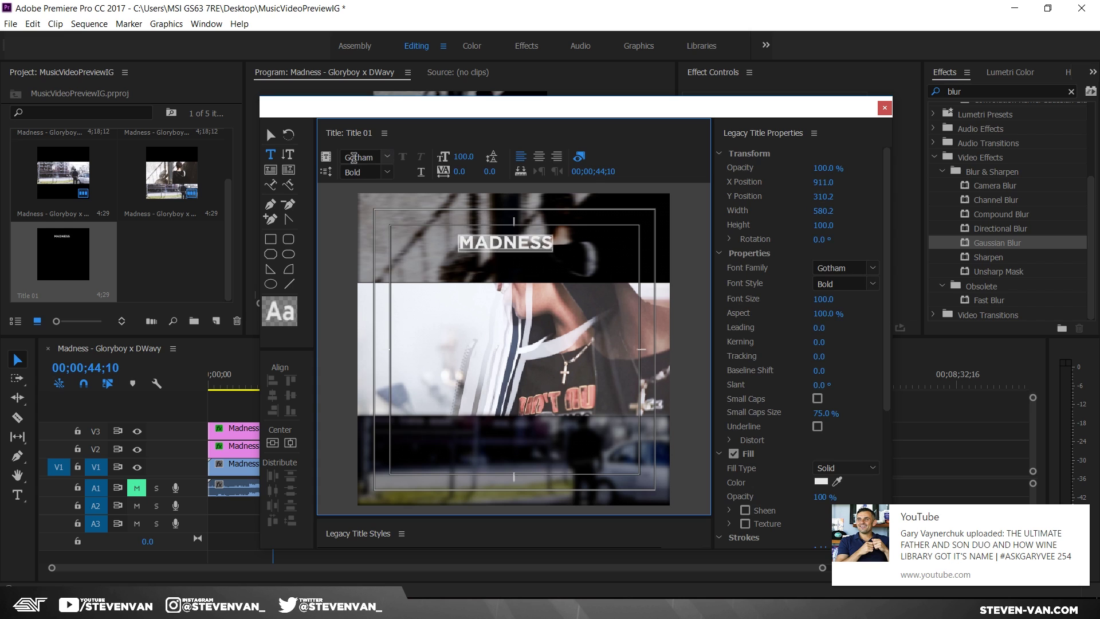
Centre the MADNESS text horizontally in the frame and lower it slightly to a Y position of about 314.6
click(291, 442)
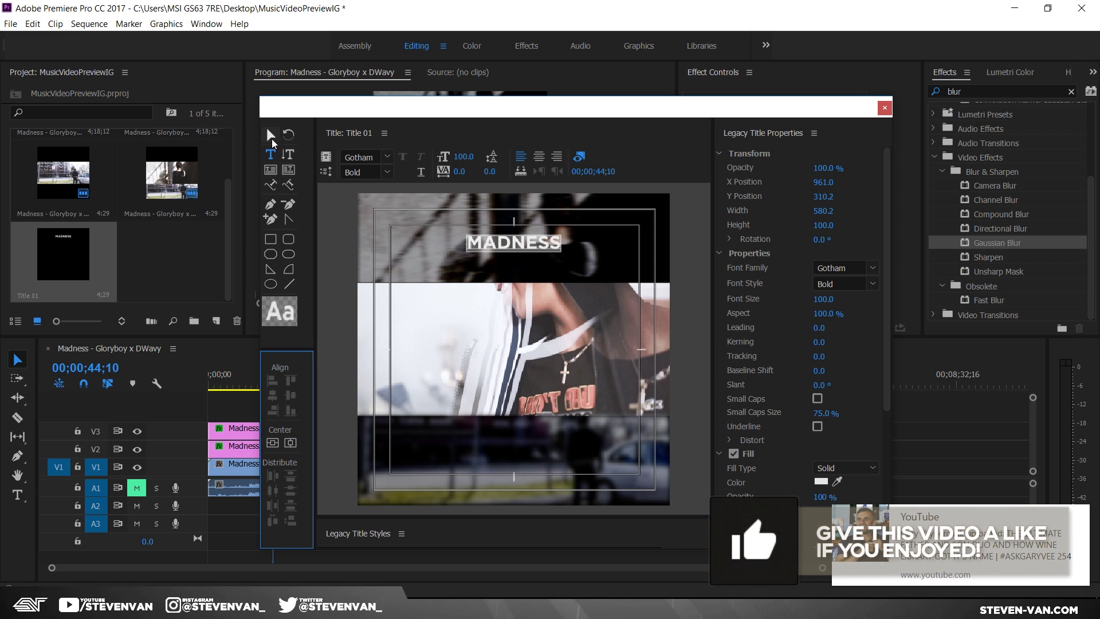
click(270, 134)
click(620, 269)
drag(549, 244, 548, 247)
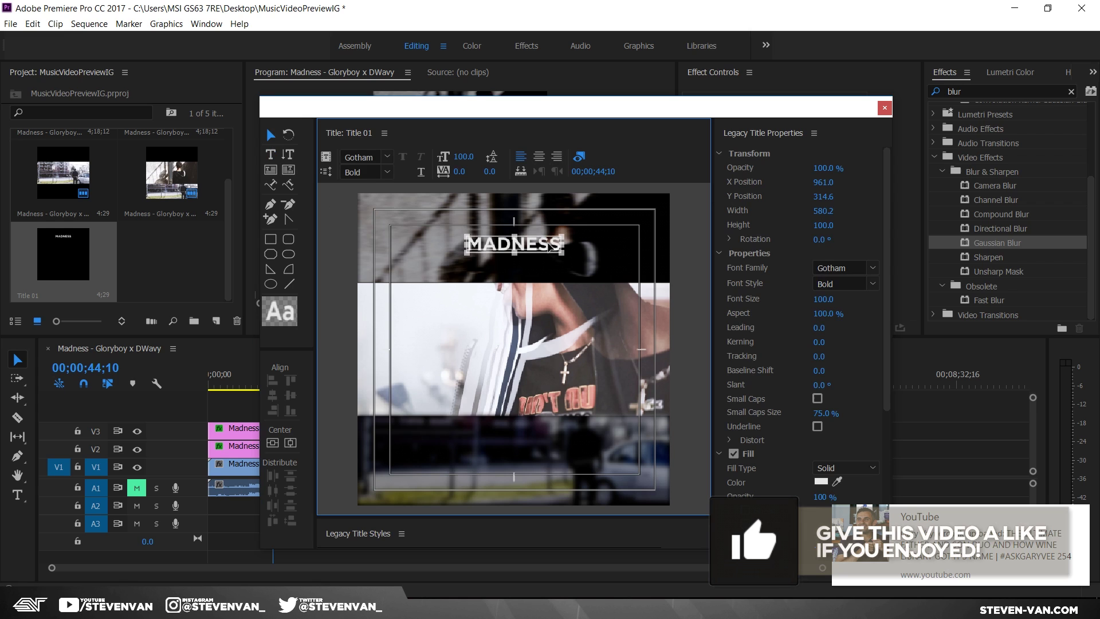
click(290, 442)
click(607, 264)
Place the title on track V4 from the sequence start and extend it across most of the video
drag(666, 102, 1042, 265)
drag(67, 267, 423, 410)
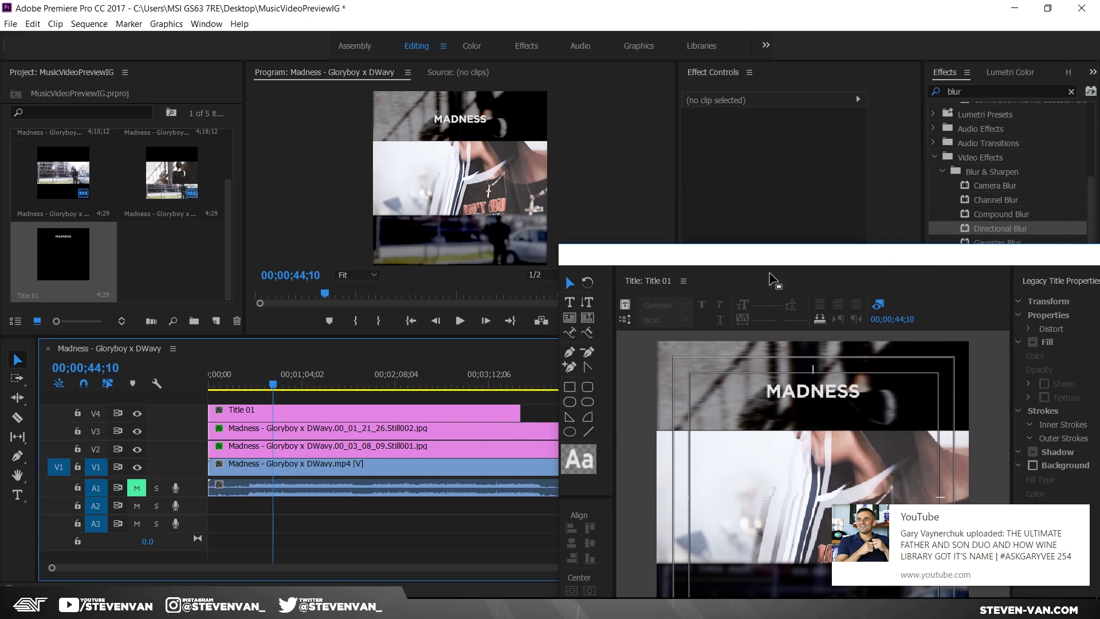
Add the text "GLORYBOY x DWAVY" over the lower still in the title
drag(738, 279, 417, 167)
text(GLOR)
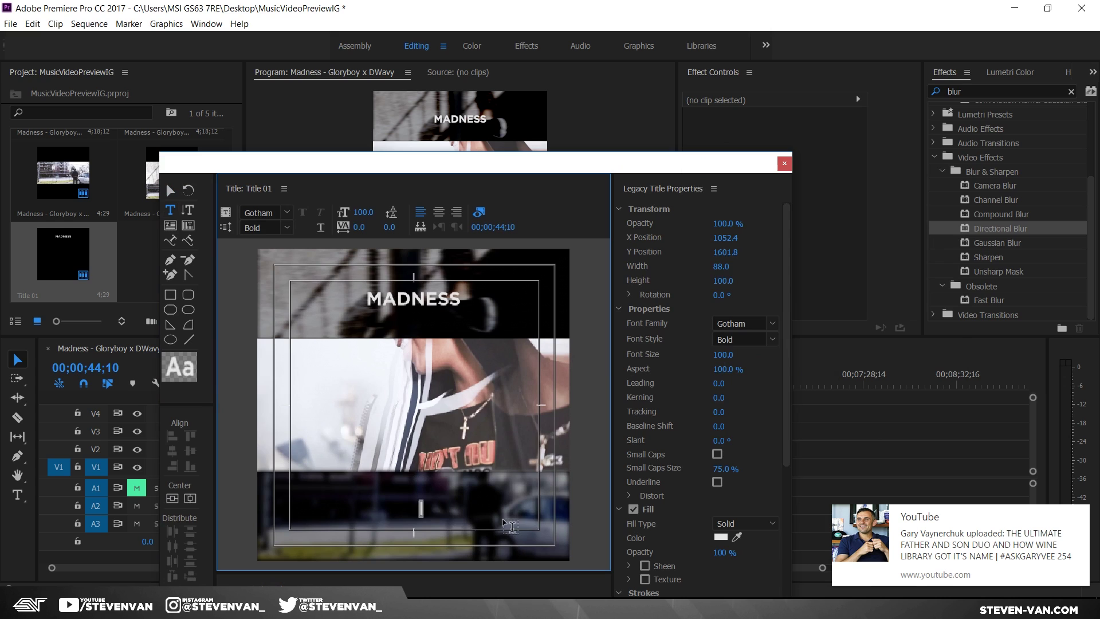
text(YBOY X)
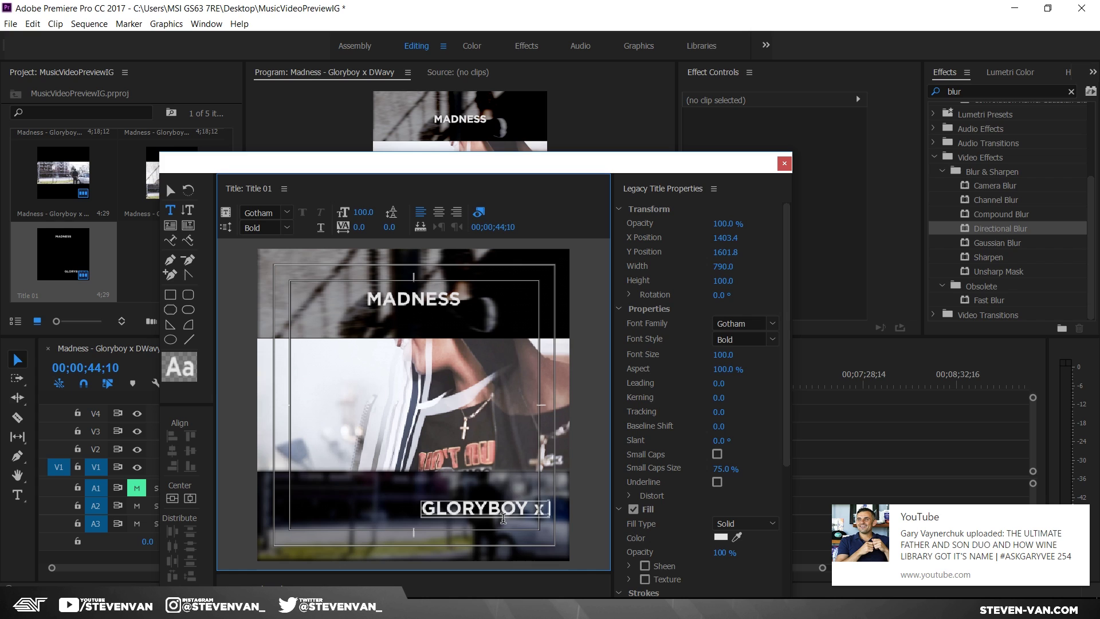
text( DAWVY)
key(BackSpace)
key(BackSpace)
key(BackSpace)
key(BackSpace)
text(WAVY)
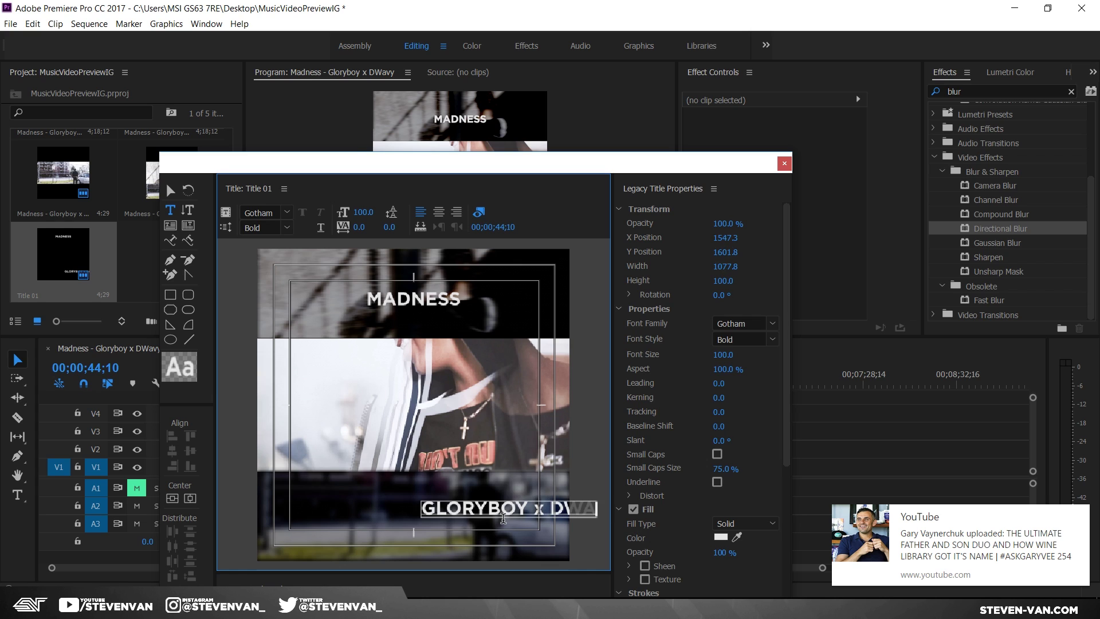
Set the font size of the GLORYBOY x DWAVY text to 50 and centre it horizontally in the frame
click(368, 209)
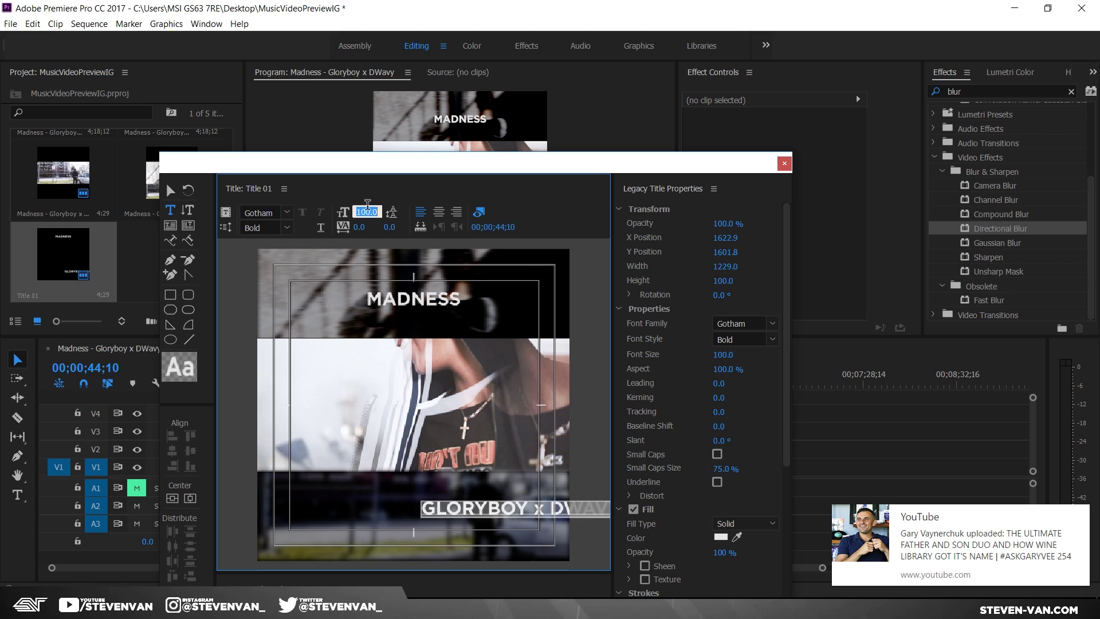
text(50)
key(Return)
click(193, 512)
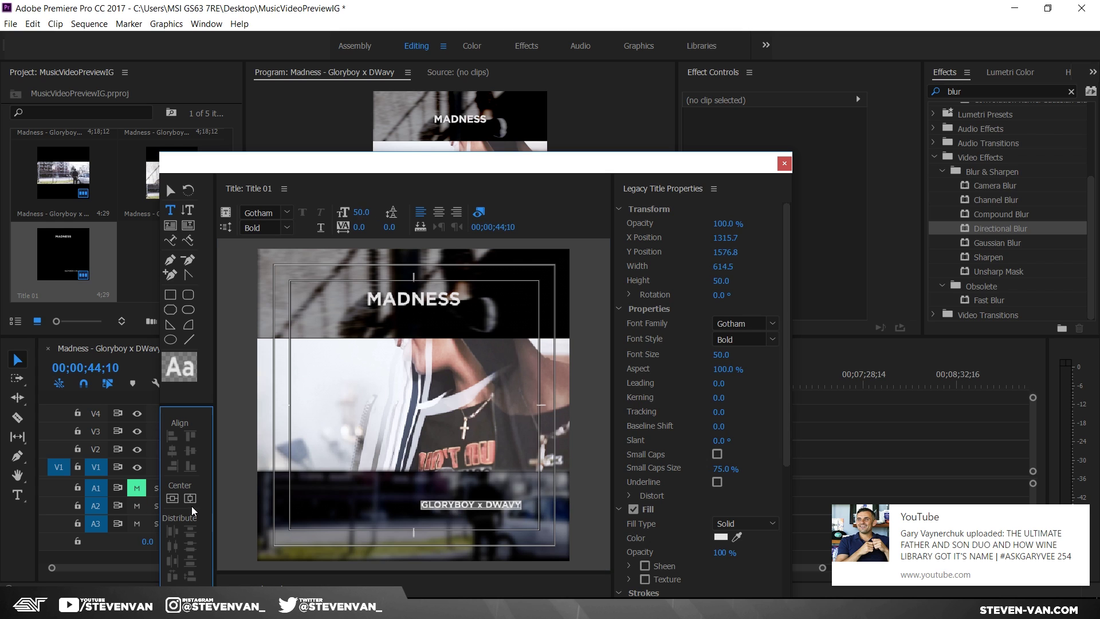
click(190, 498)
click(171, 190)
click(506, 443)
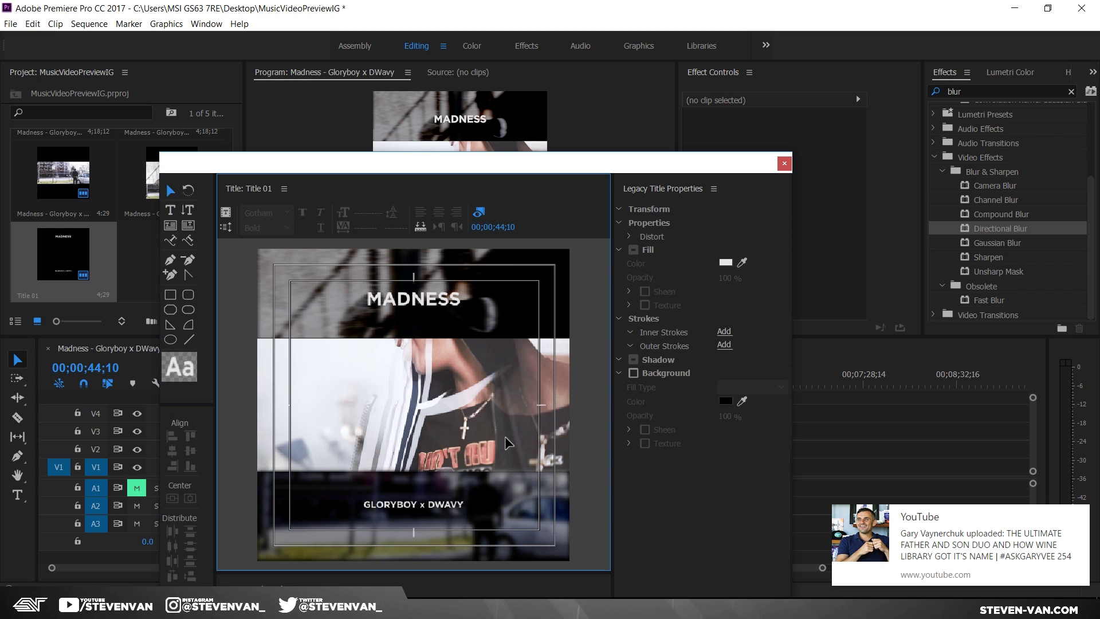
Change the fill colour of the GLORYBOY x DWAVY text to bright yellow (E3FF00) and close the title editor
click(173, 211)
click(413, 503)
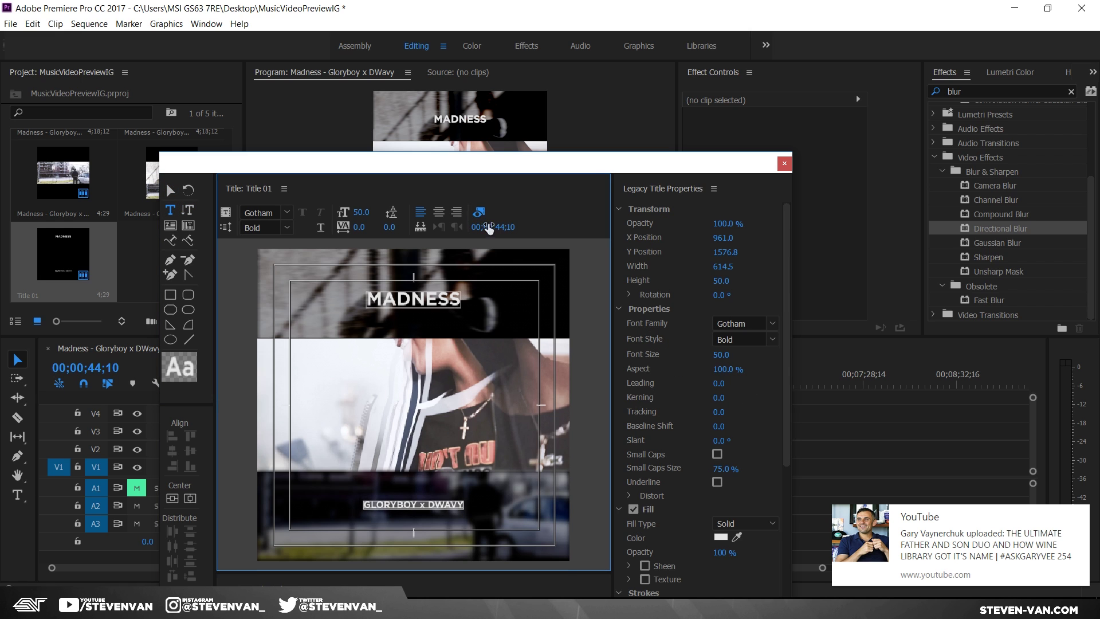
click(721, 537)
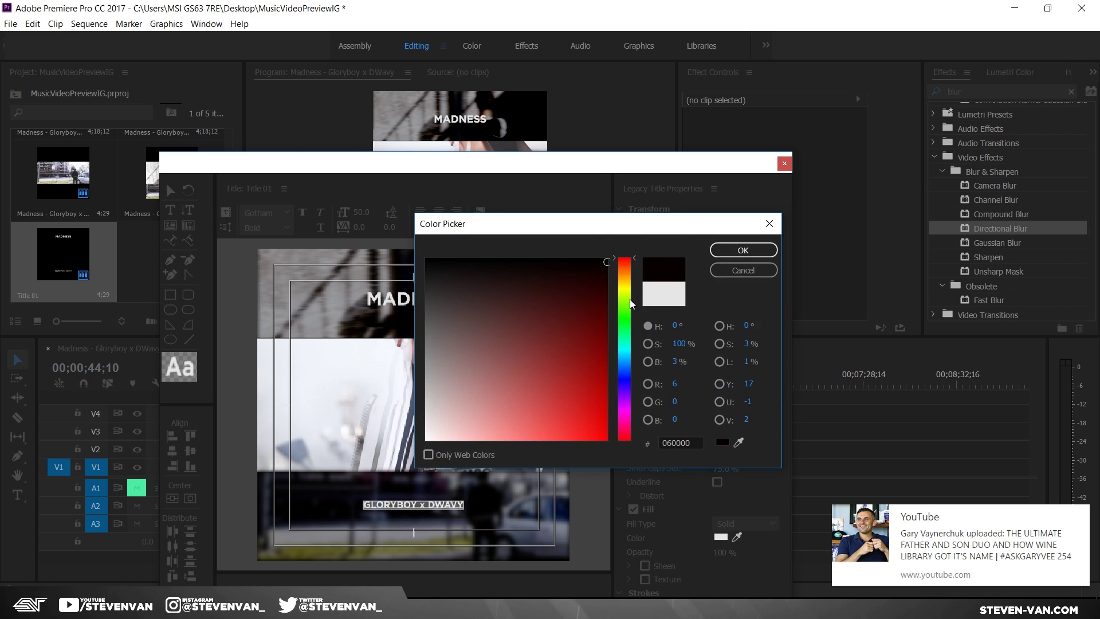
drag(631, 299, 633, 292)
click(600, 299)
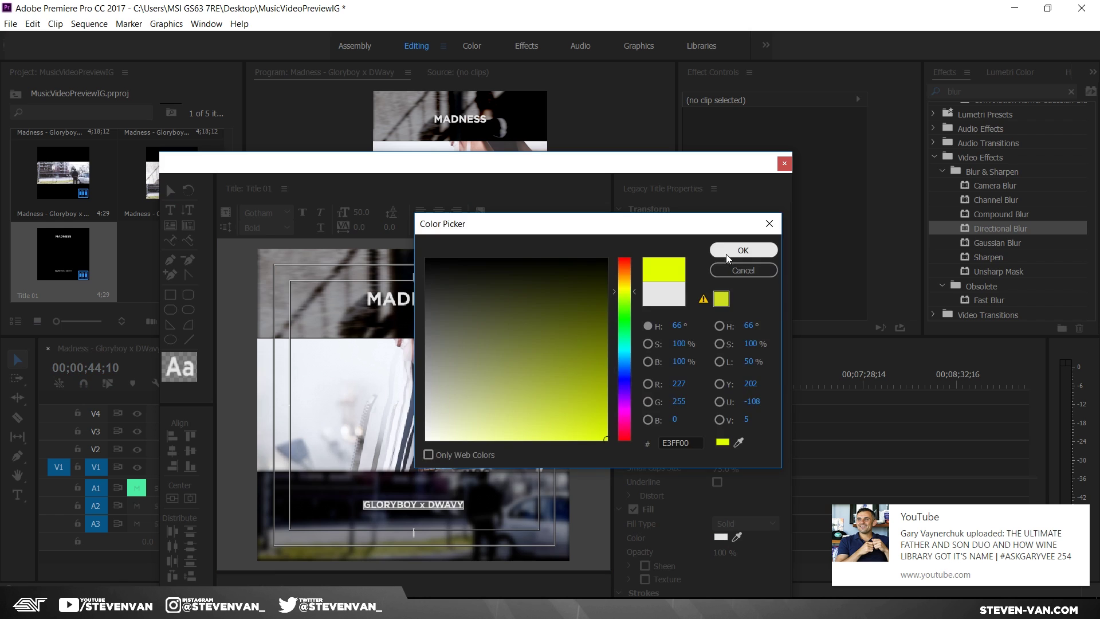
click(742, 251)
click(784, 163)
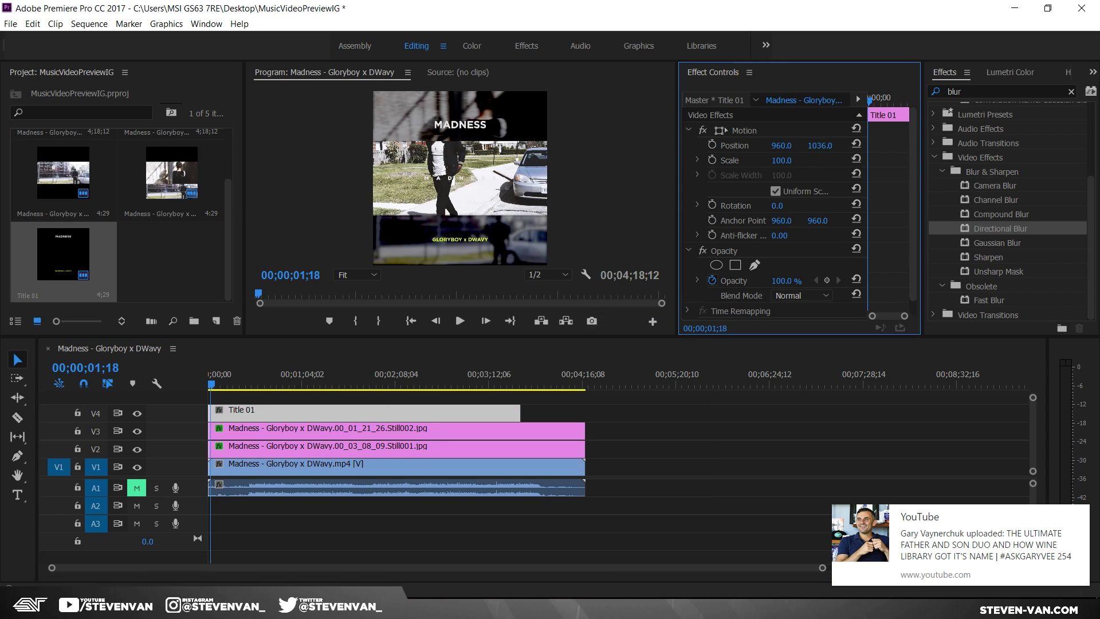
Reopen the title from track V4 and move the GLORYBOY x DWAVY text slightly lower over the bottom still
double_click(330, 410)
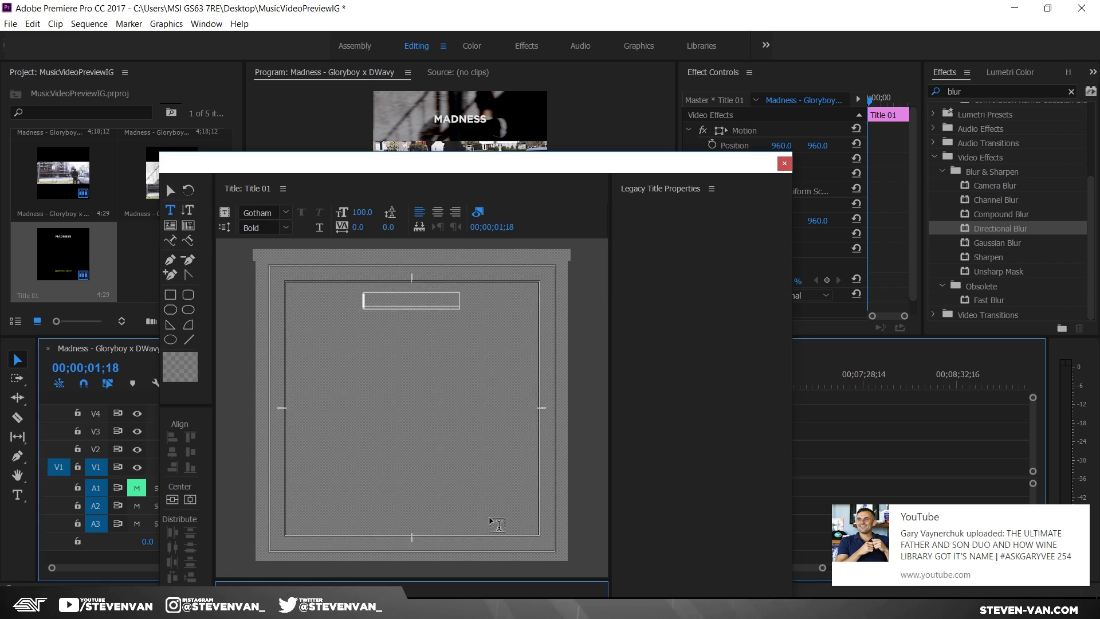
click(169, 195)
drag(435, 518, 435, 530)
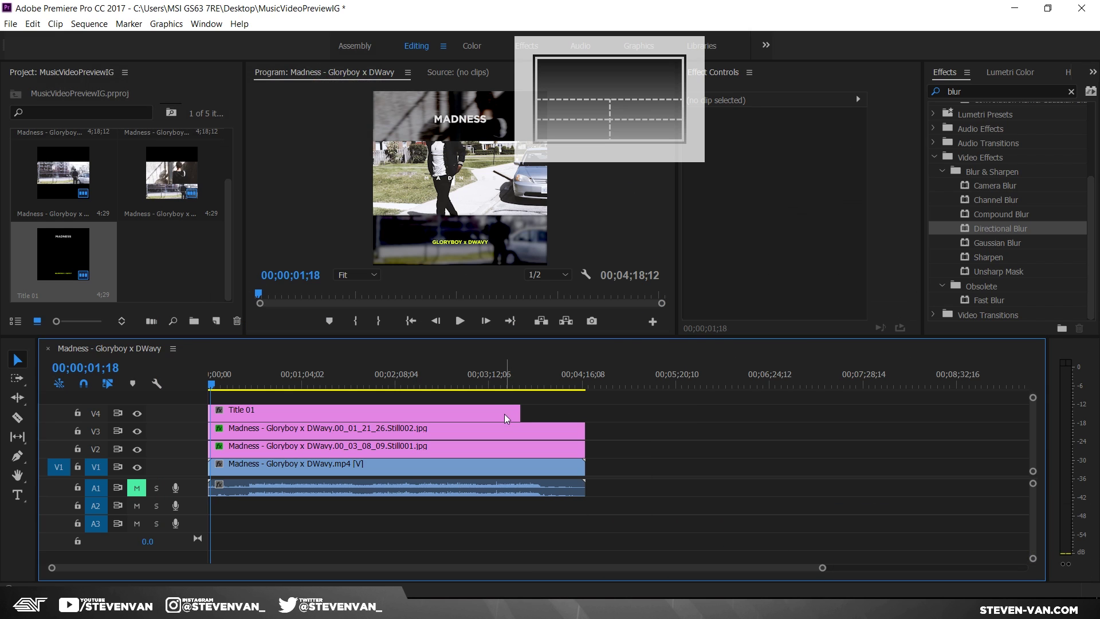
Extend the title clip on V4 to the end of the video and play back the sequence
drag(519, 410, 585, 408)
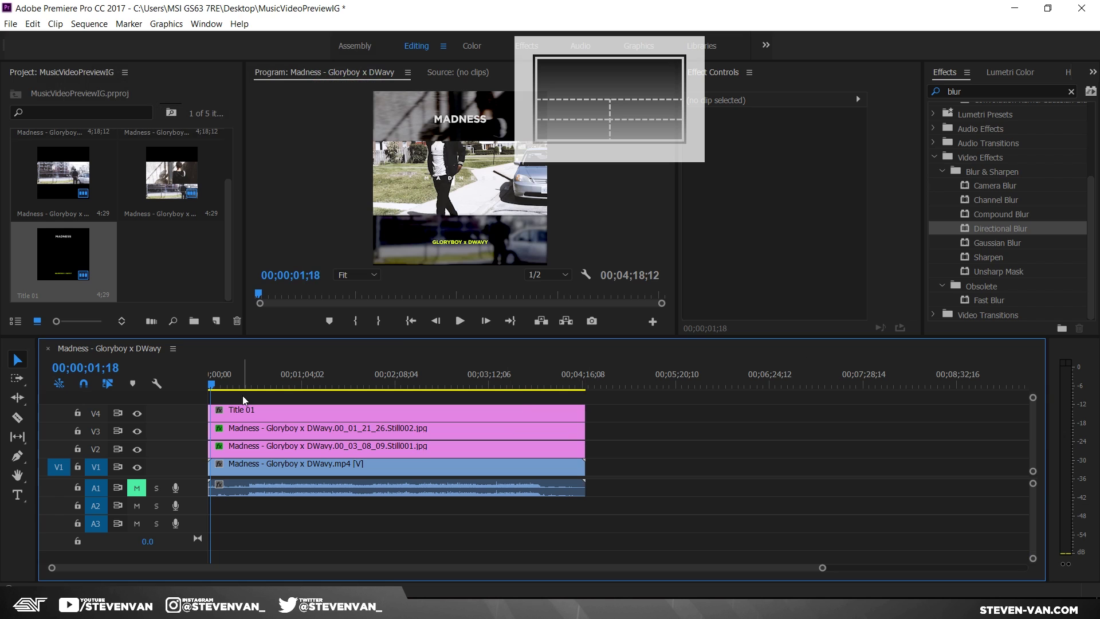
click(460, 322)
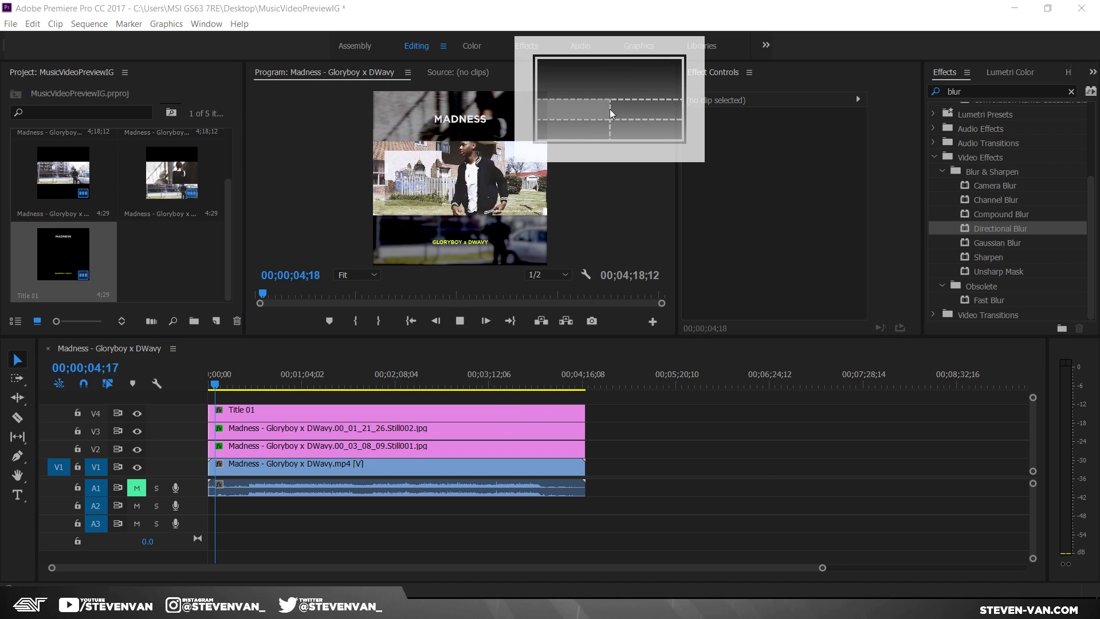
click(757, 16)
click(704, 444)
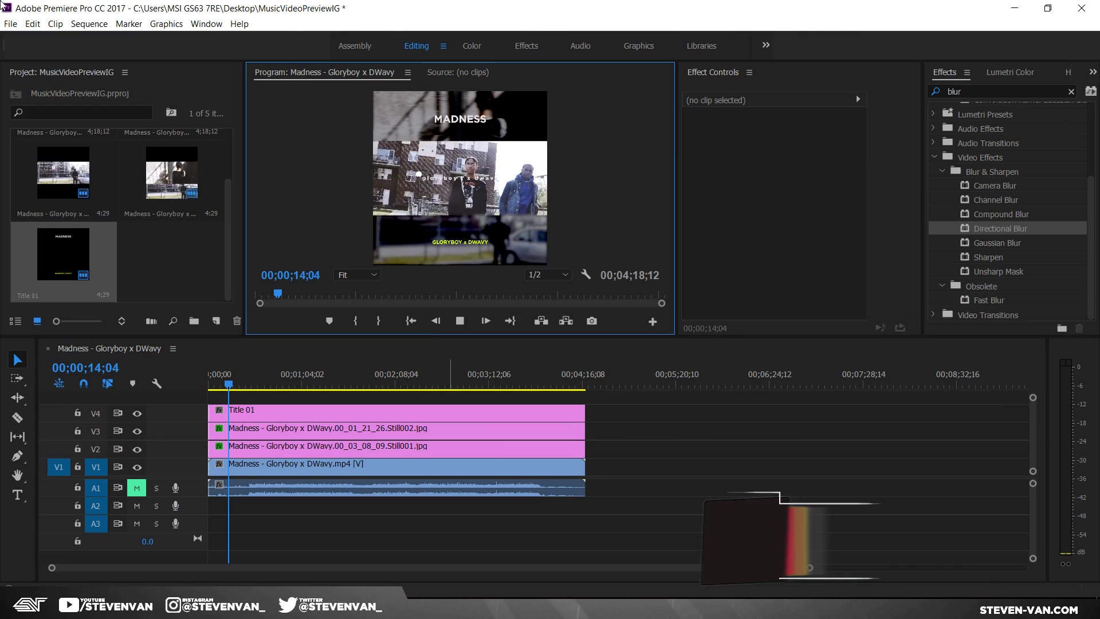
Export the sequence as an H.264 video using the Match Source - High bitrate preset
click(11, 24)
mouse_move(100, 364)
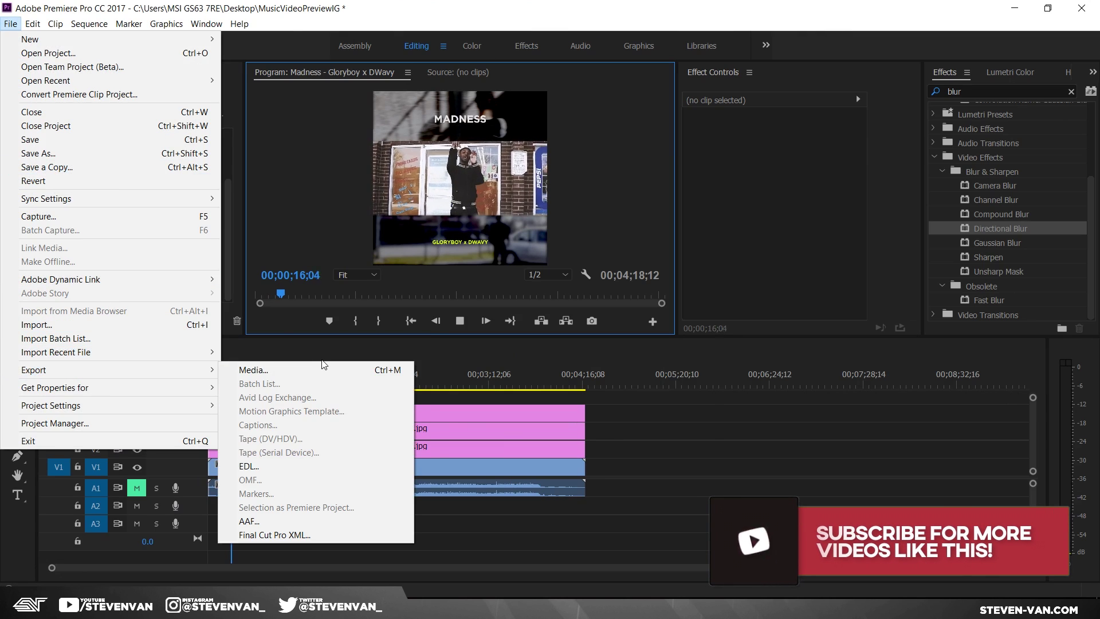
click(378, 368)
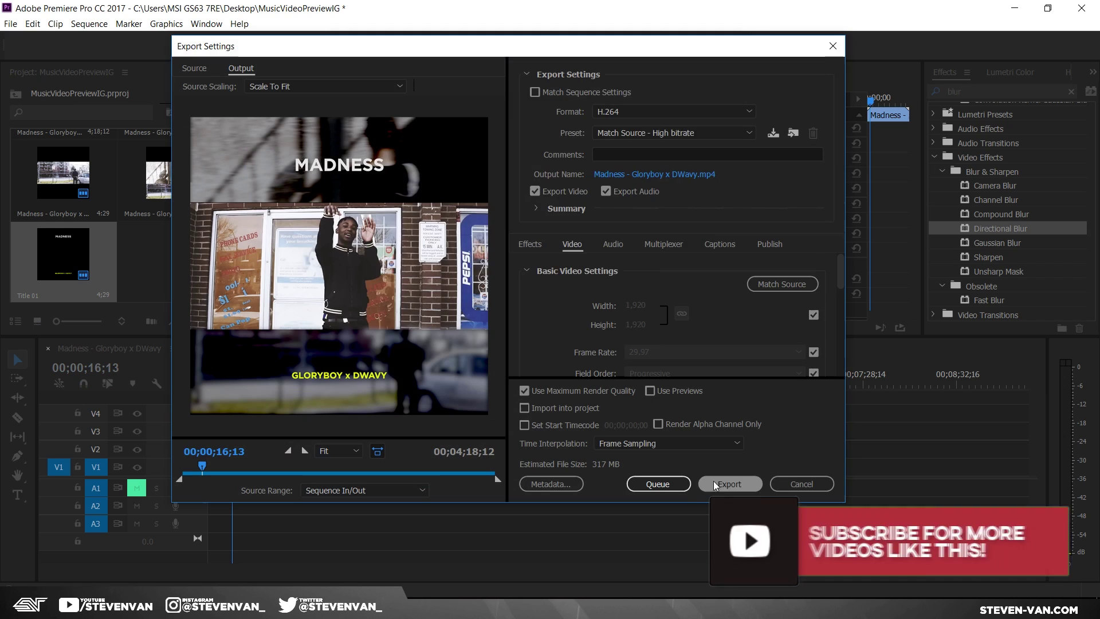
click(714, 483)
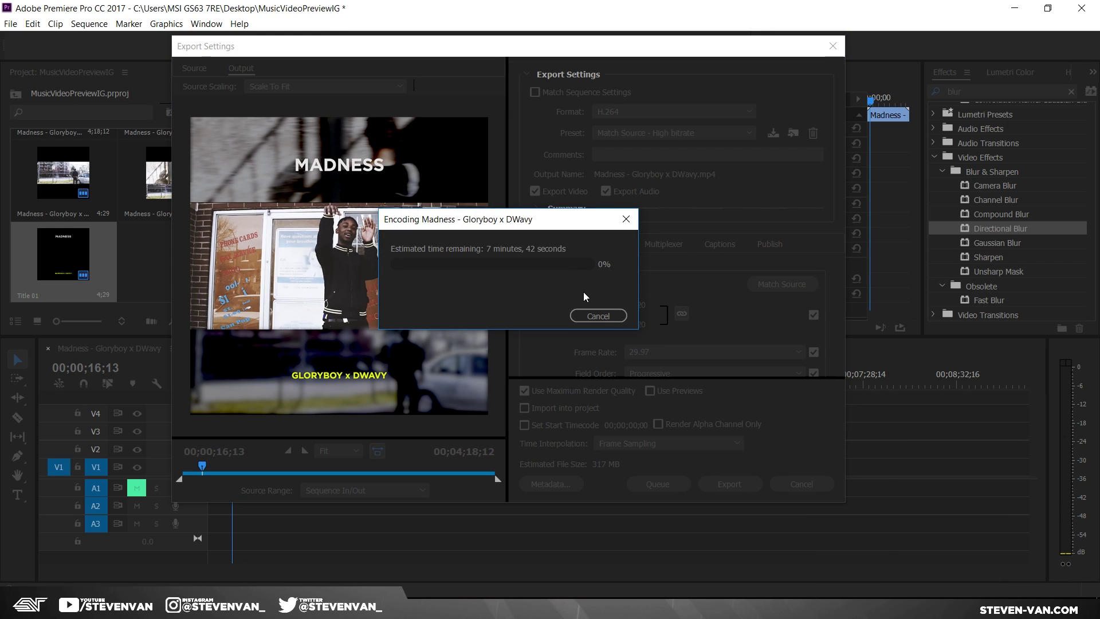